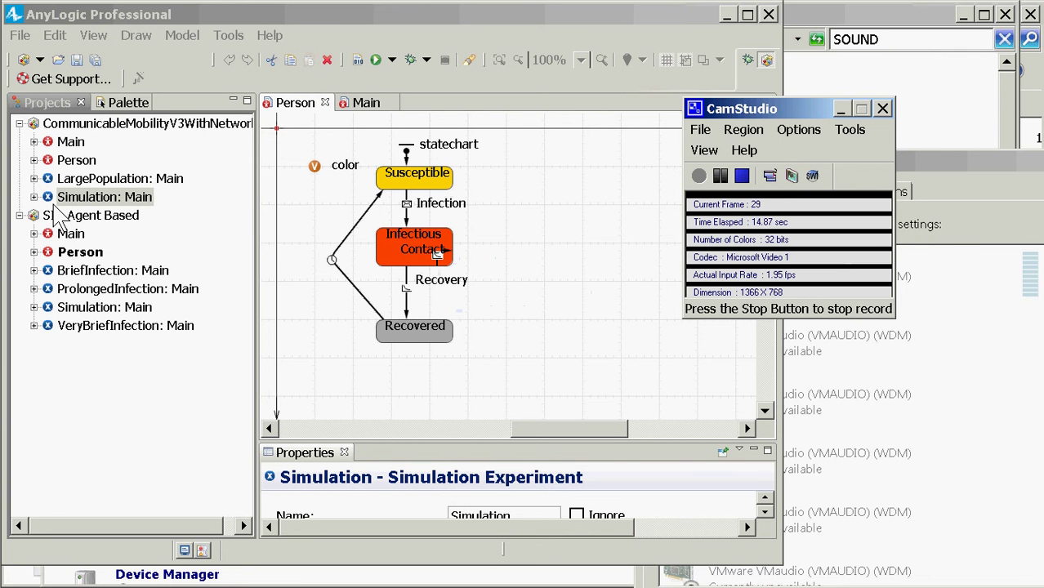
# Step: Open the diagram of the Person agent type in the CommunicableMobilityV3WithNetworks model
pyautogui.hotkey('alt', 'Tab')
pyautogui.press('Tab')
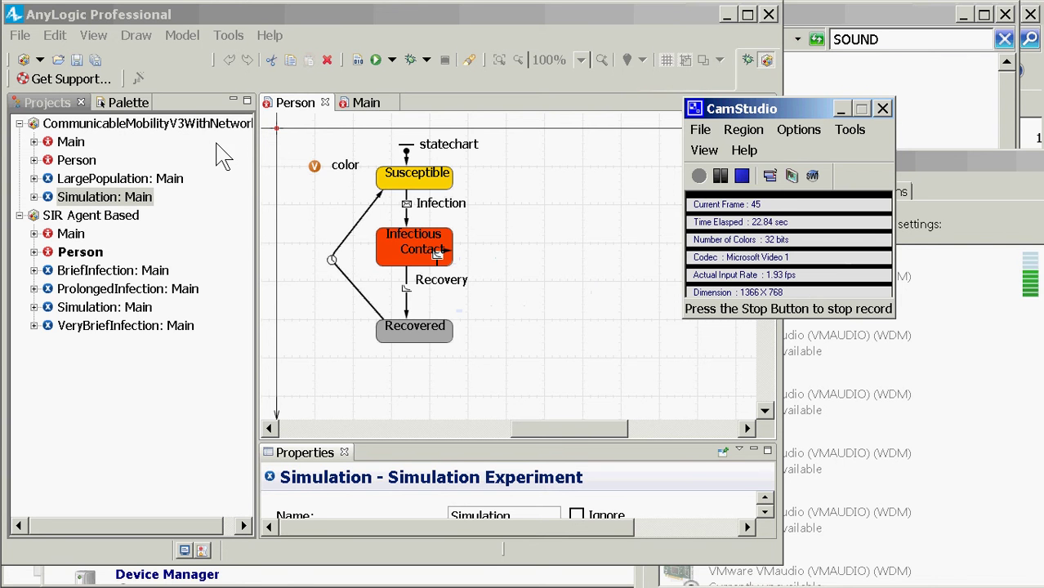
pyautogui.click(76, 164)
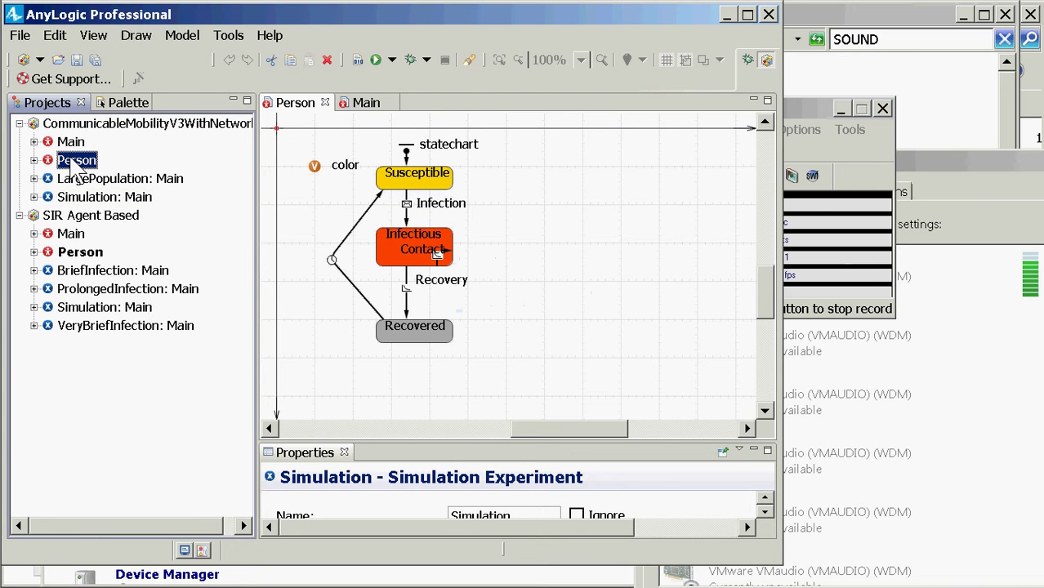
pyautogui.doubleClick(77, 162)
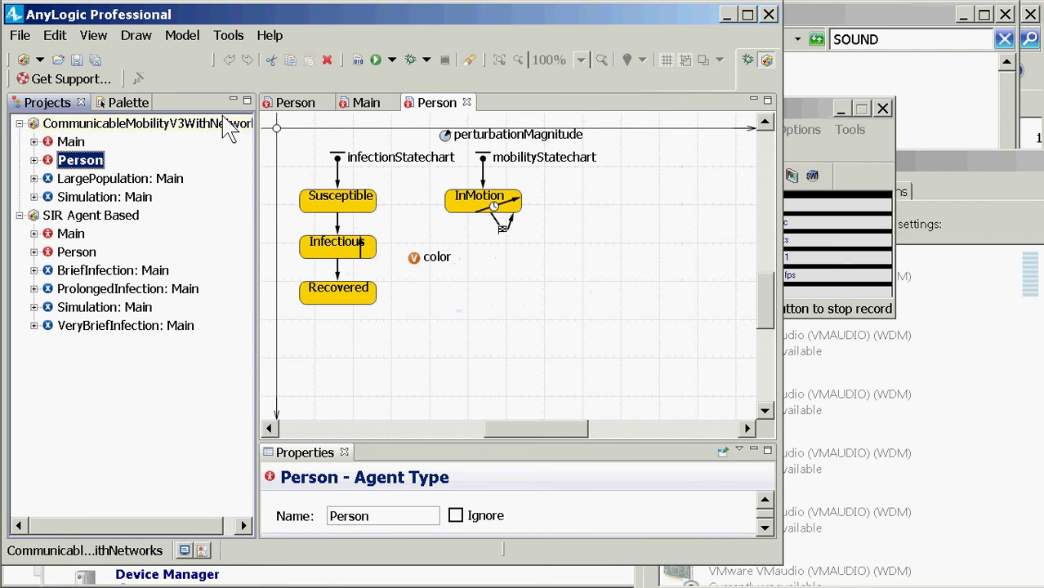
# Step: Inspect the properties of the arrivalTransition and the InMotion state in Person's mobility statechart, enlarging the properties area
pyautogui.click(512, 238)
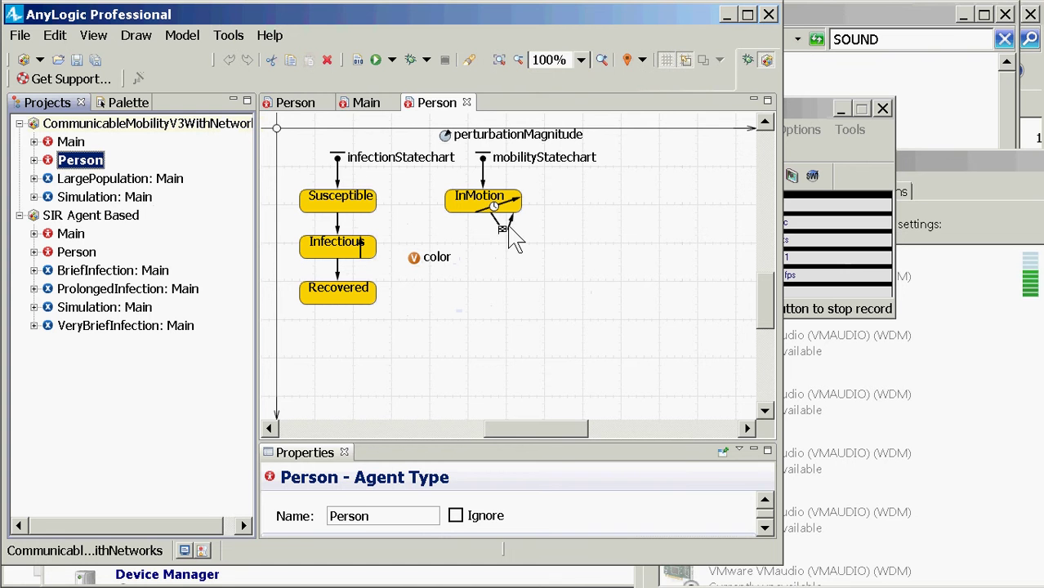
pyautogui.click(506, 227)
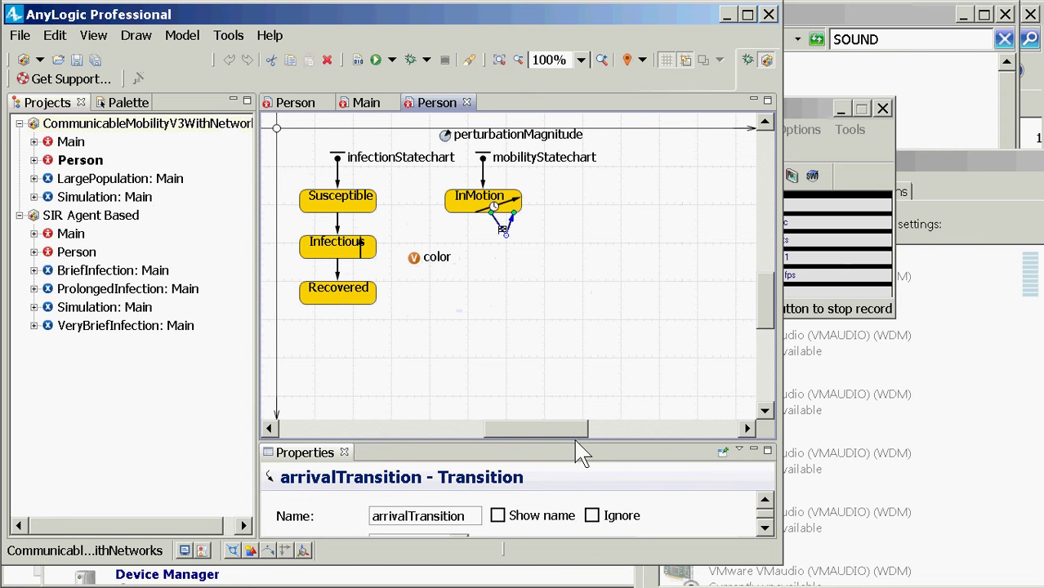
pyautogui.moveTo(578, 439); pyautogui.dragTo(590, 327)
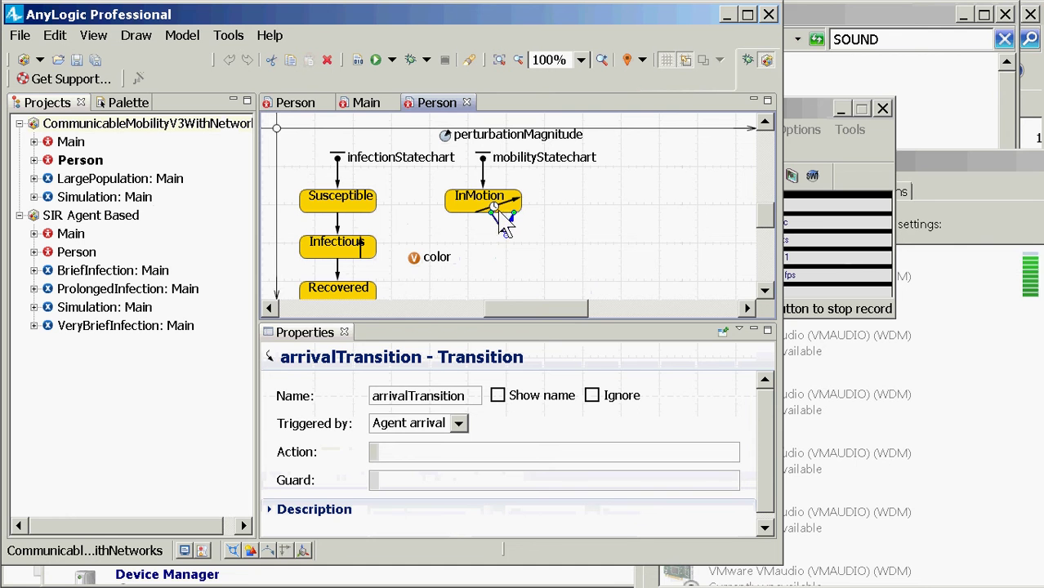
pyautogui.moveTo(505, 231); pyautogui.dragTo(499, 210)
pyautogui.click(493, 198)
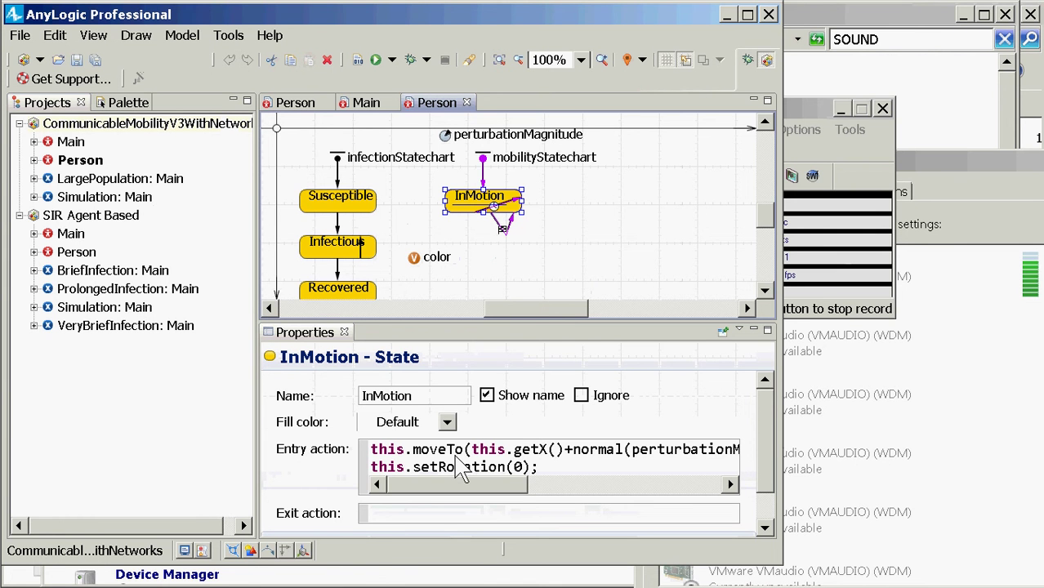
# Step: Run the Simulation experiment of CommunicableMobilityV3WithNetworks at x5 speed and close its window
pyautogui.rightClick(105, 197)
pyautogui.click(115, 423)
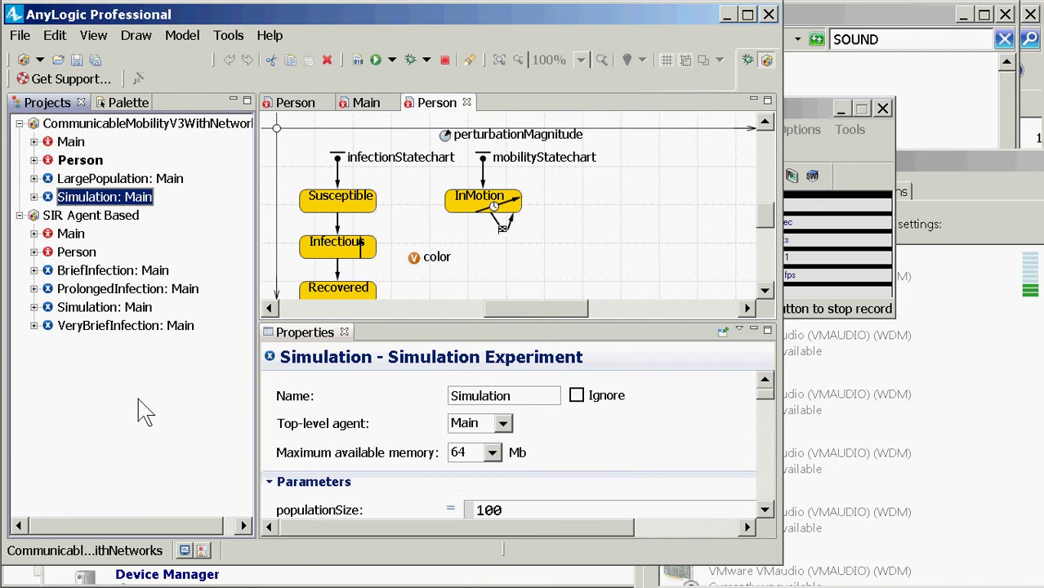
pyautogui.click(183, 156)
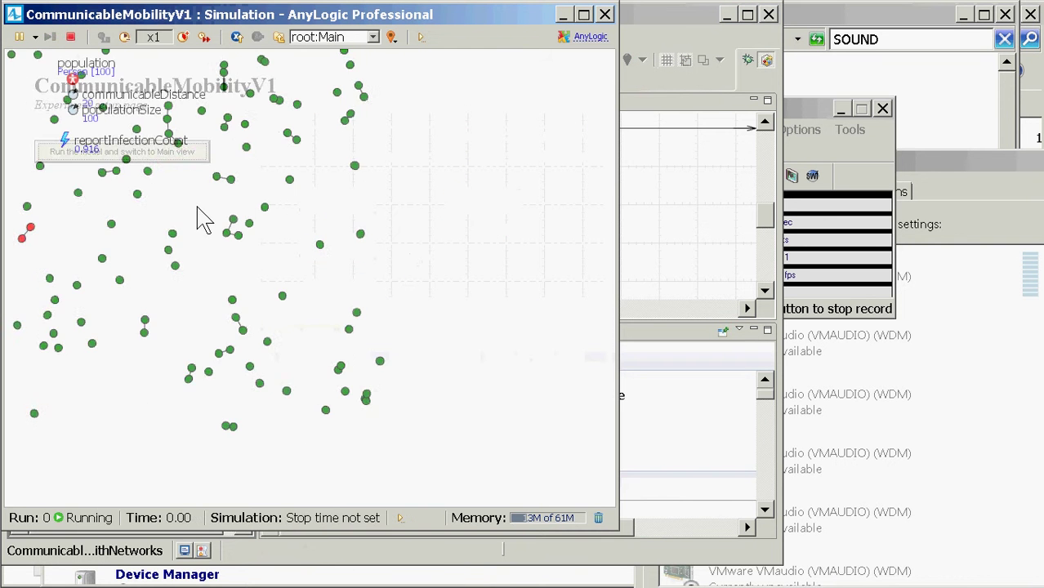
pyautogui.click(183, 38)
pyautogui.click(184, 38)
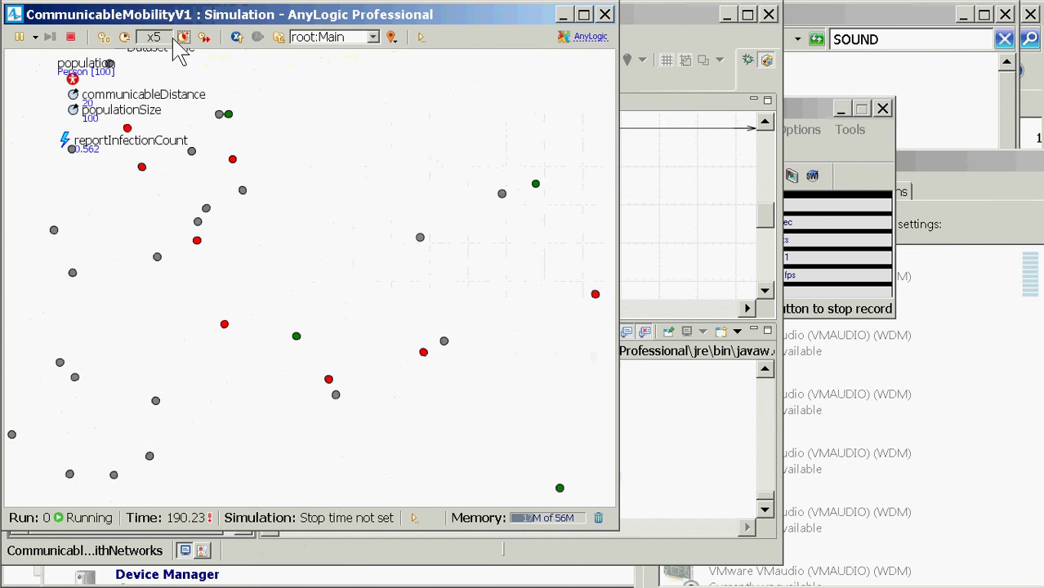
pyautogui.click(604, 16)
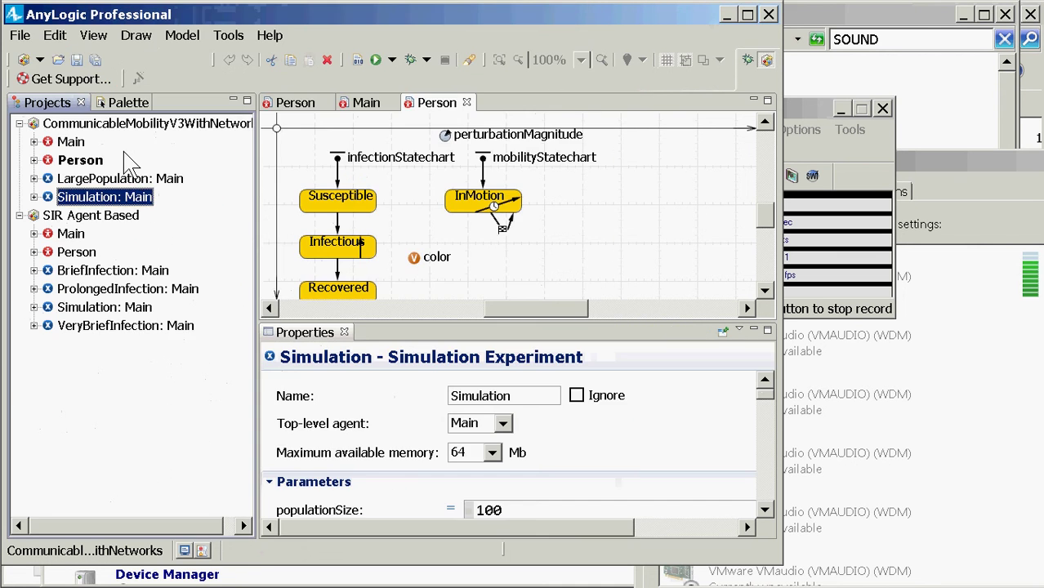
# Step: Open the Main diagram of CommunicableMobilityV3WithNetworks and examine its chart and network elements in a maximized editor, restoring the layout after viewing
pyautogui.doubleClick(71, 143)
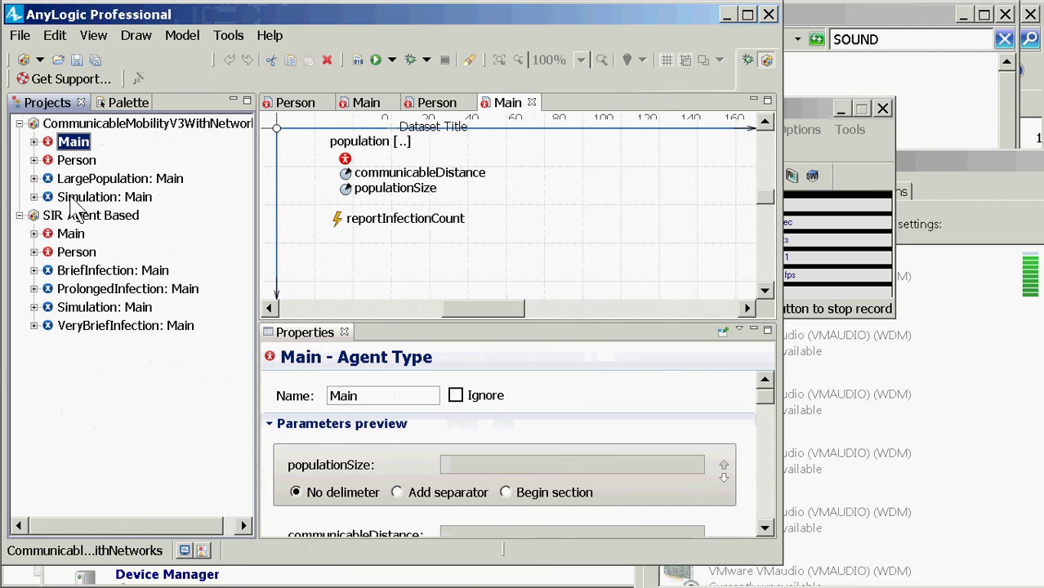
pyautogui.click(72, 163)
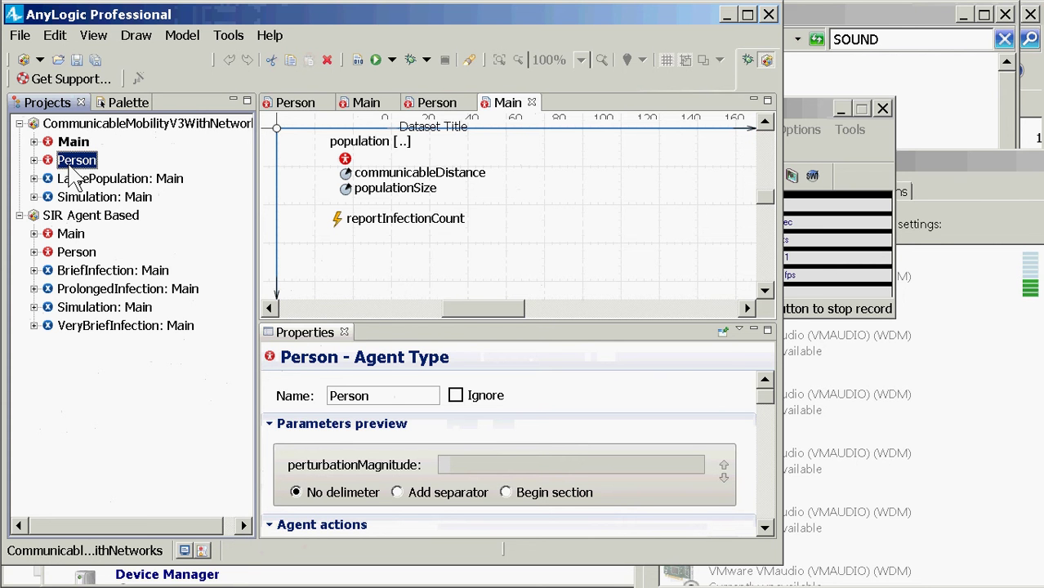
pyautogui.doubleClick(502, 106)
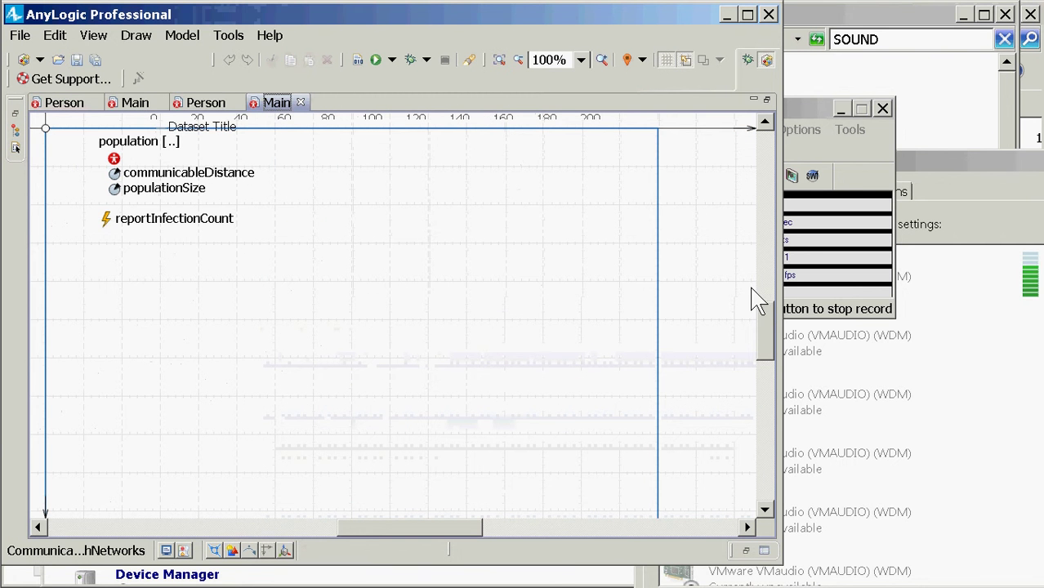
pyautogui.moveTo(769, 346); pyautogui.dragTo(767, 276)
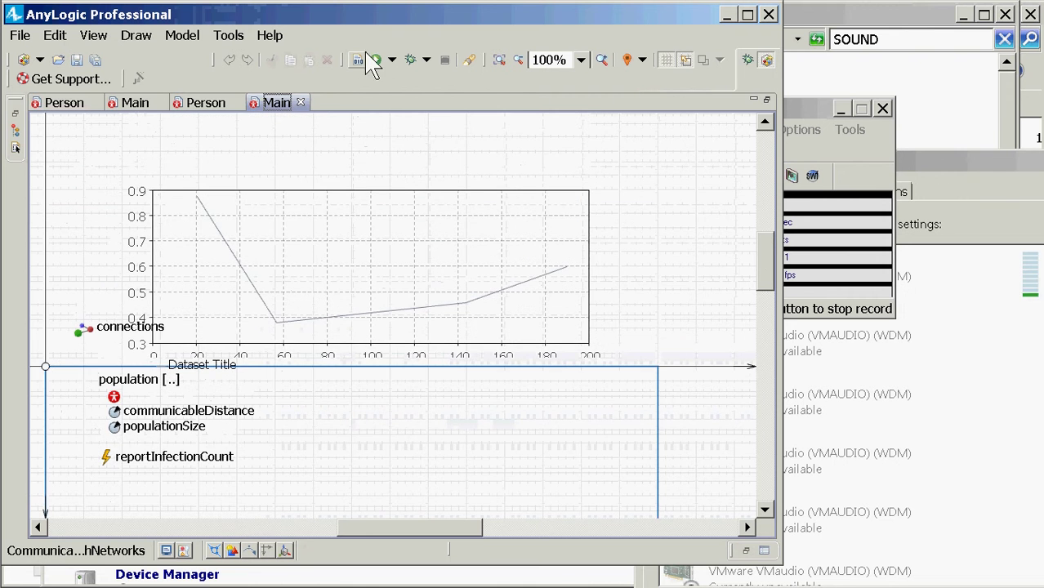
pyautogui.doubleClick(282, 106)
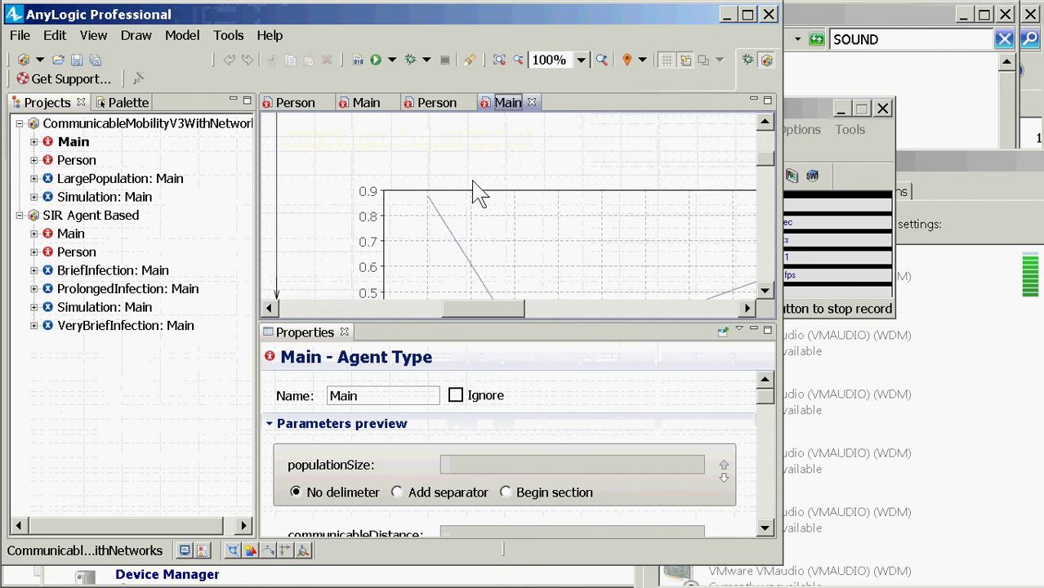
# Step: Separate the Palette from the Projects view and dock it directly below
pyautogui.click(114, 105)
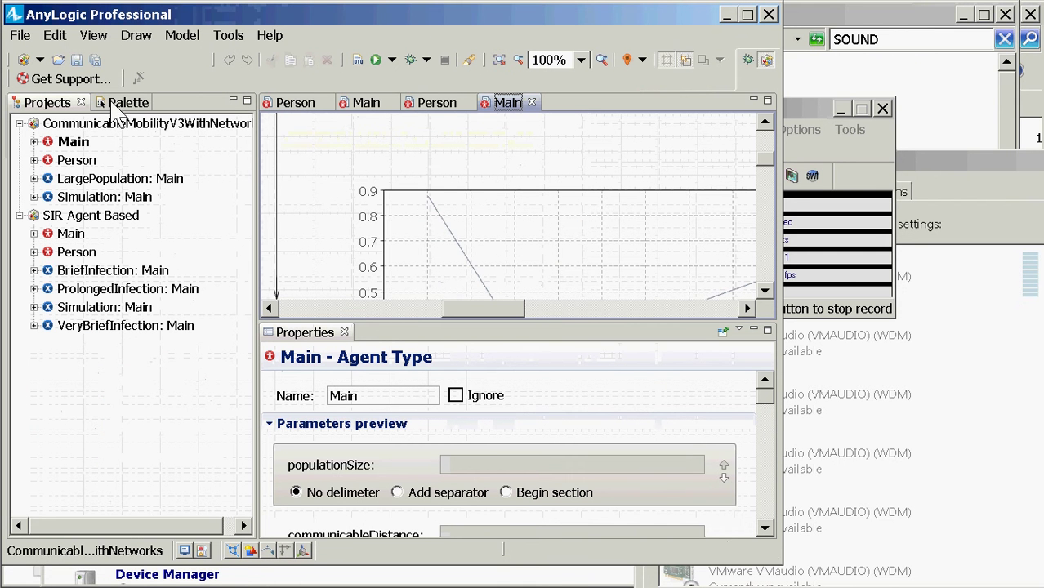
pyautogui.click(59, 105)
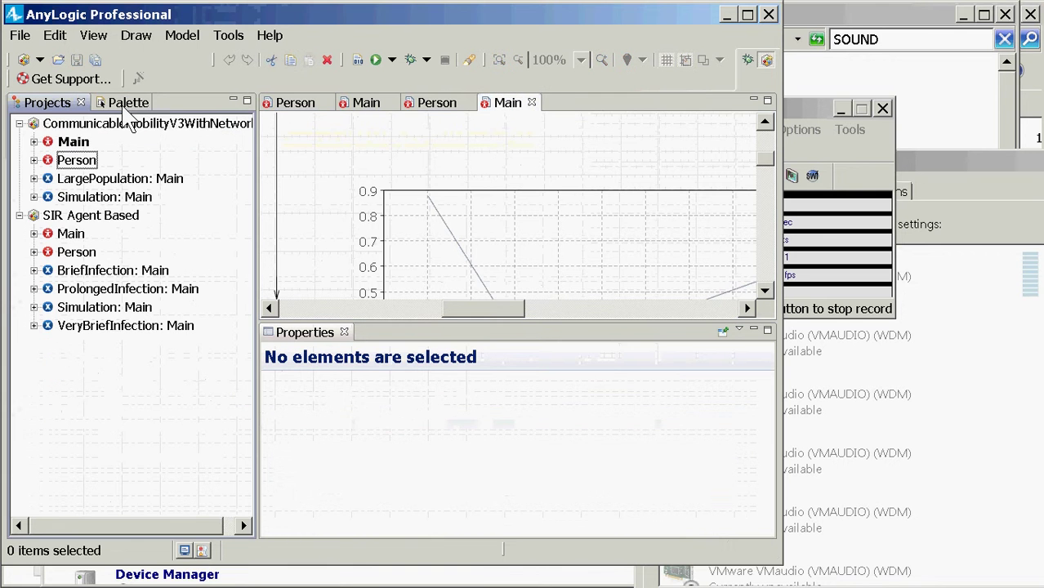
pyautogui.click(123, 104)
pyautogui.click(64, 104)
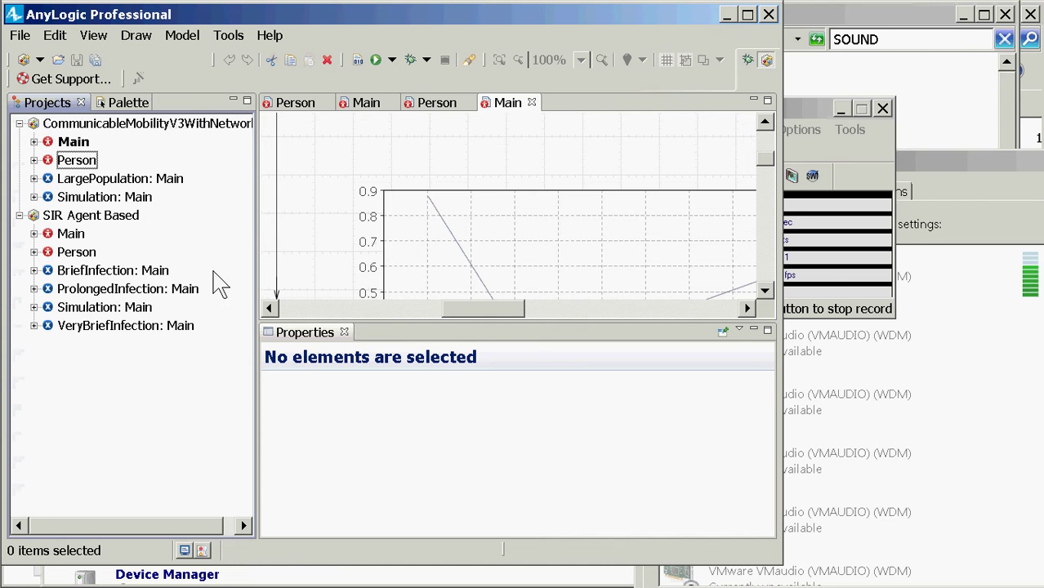
pyautogui.click(120, 106)
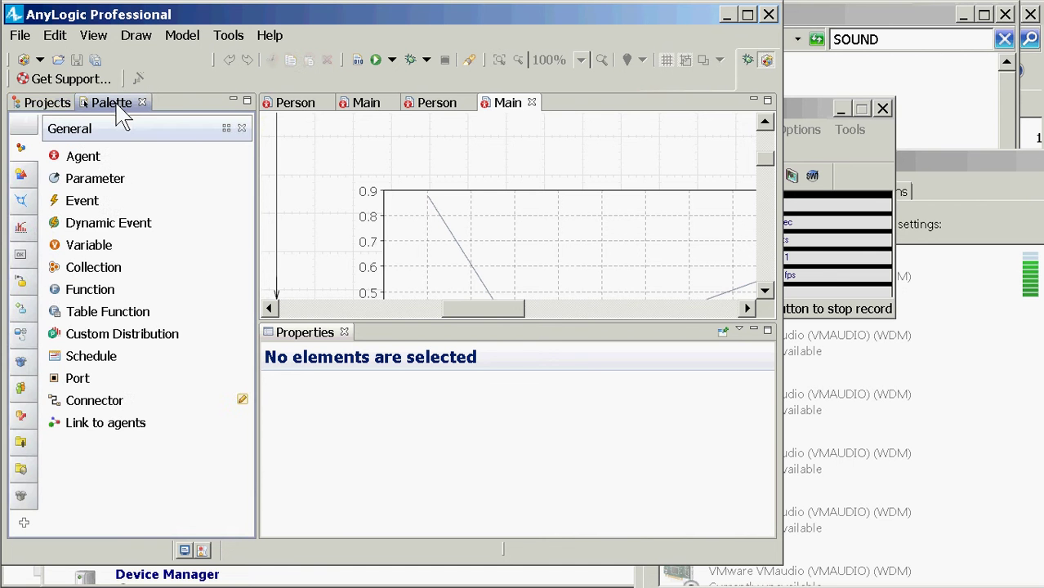
pyautogui.moveTo(120, 114); pyautogui.dragTo(89, 494)
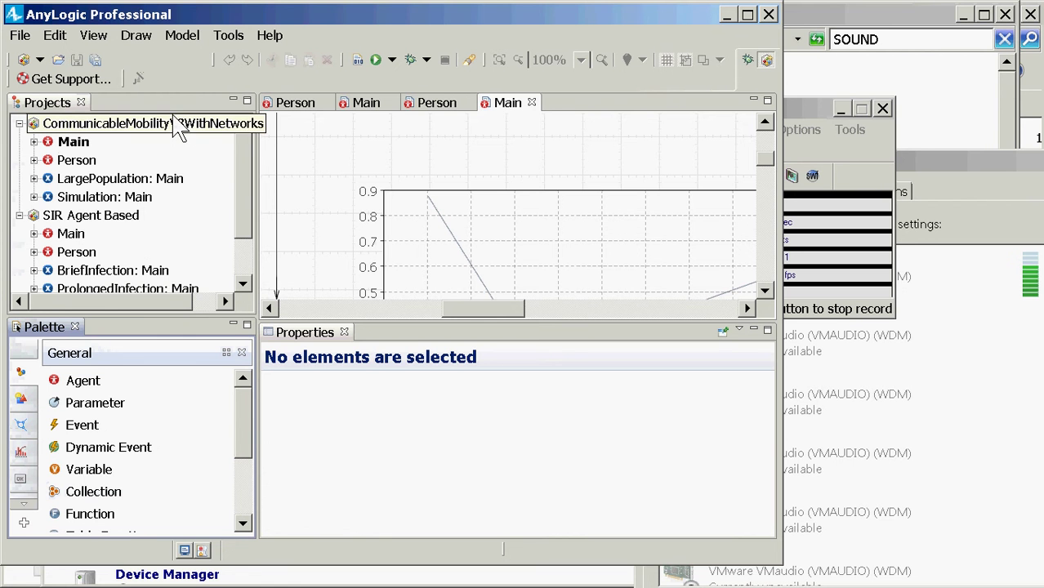
# Step: Close the Palette view and show it again, doing this twice
pyautogui.click(74, 327)
pyautogui.click(90, 35)
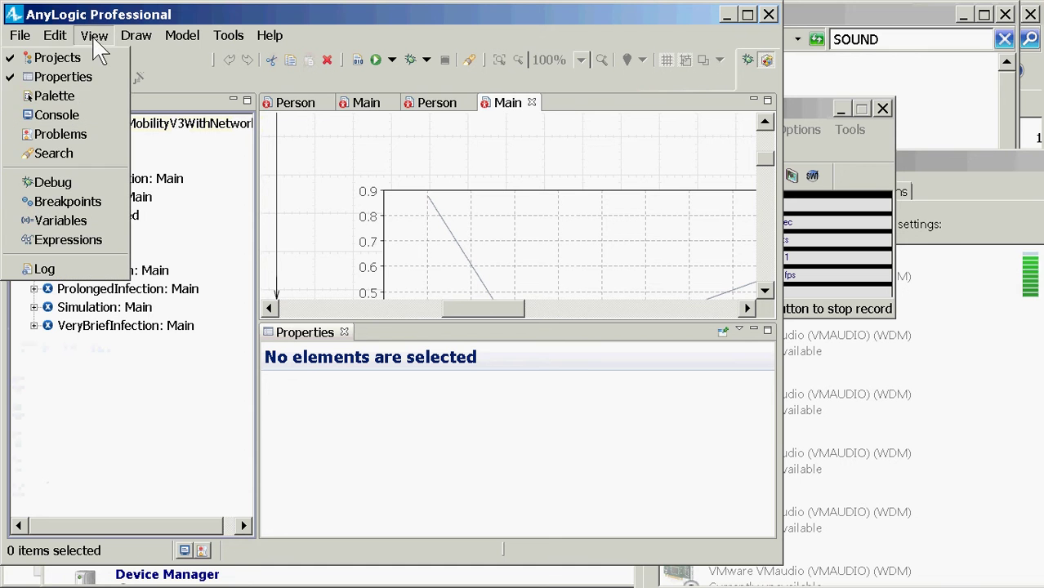
pyautogui.click(75, 95)
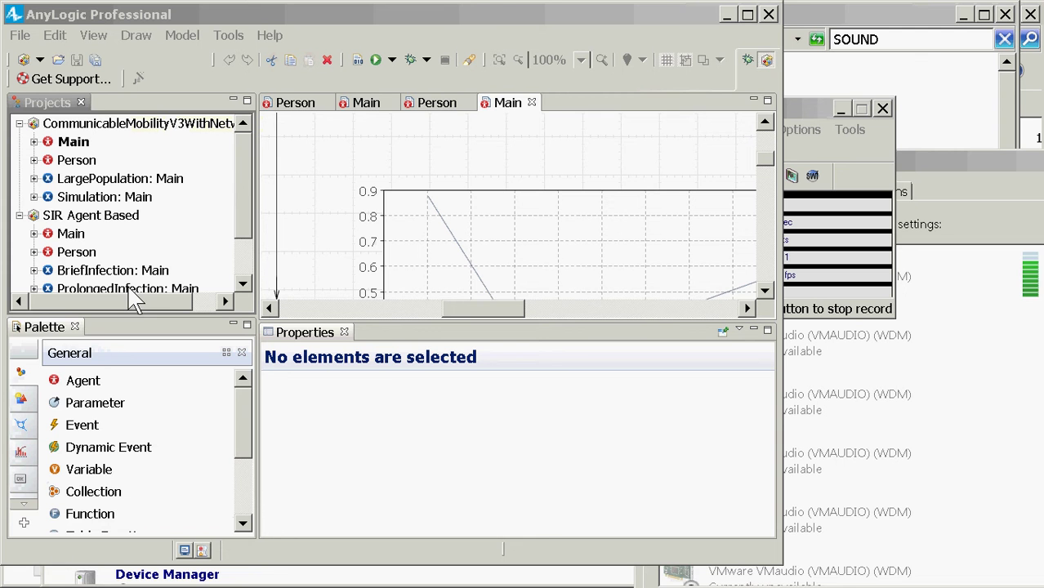
pyautogui.click(74, 326)
pyautogui.click(94, 35)
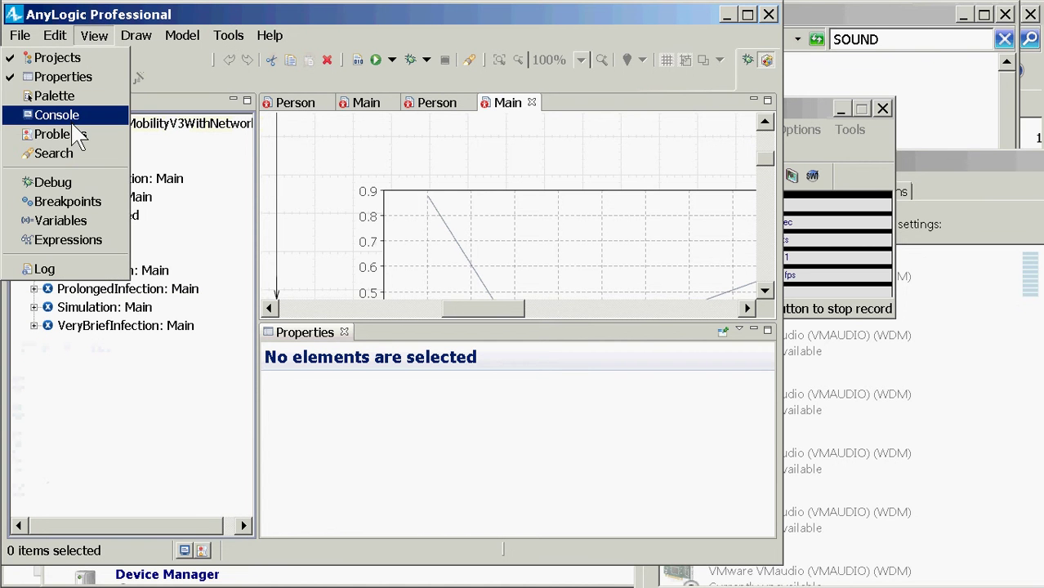
pyautogui.click(72, 90)
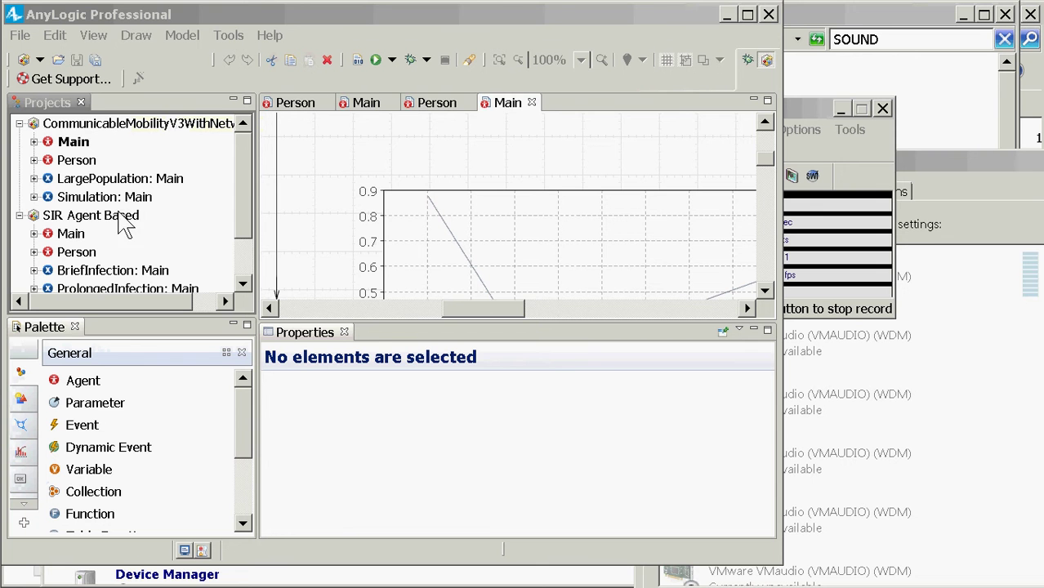
# Step: Maximize and restore the Main diagram editor, and enlarge the properties area to examine Main's parameters and startup action
pyautogui.click(508, 103)
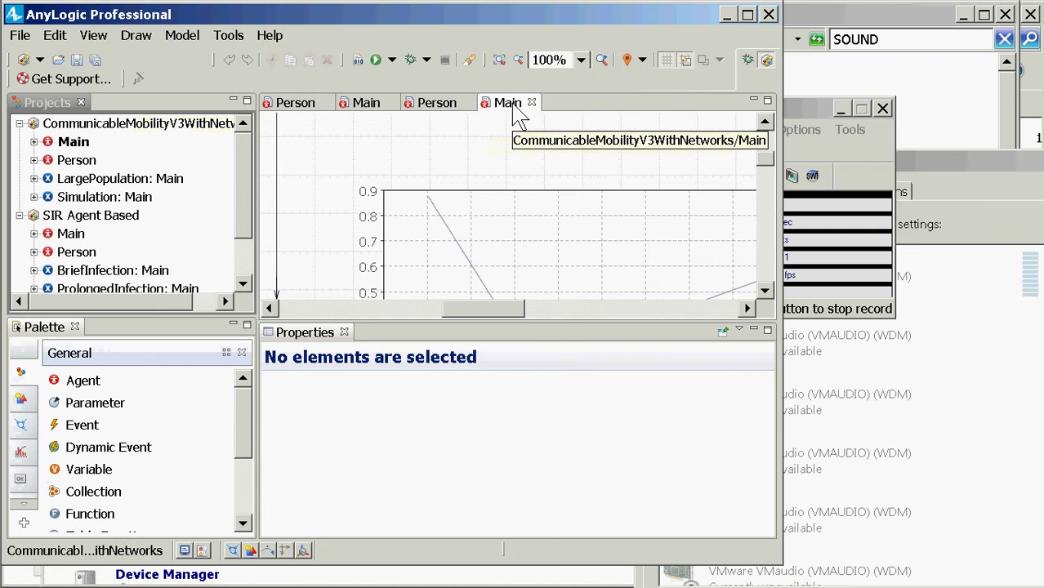
pyautogui.doubleClick(508, 102)
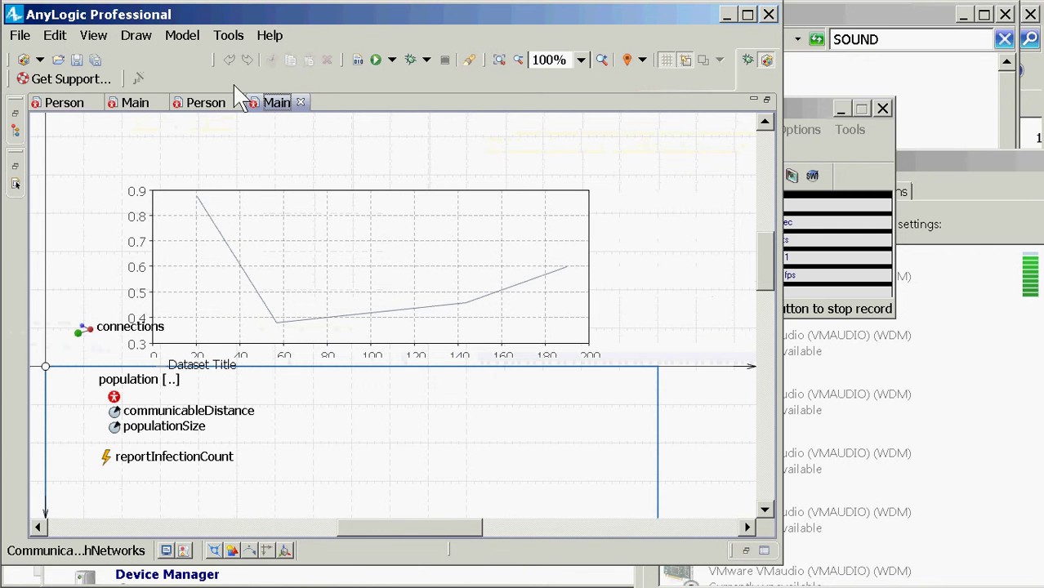
pyautogui.doubleClick(276, 103)
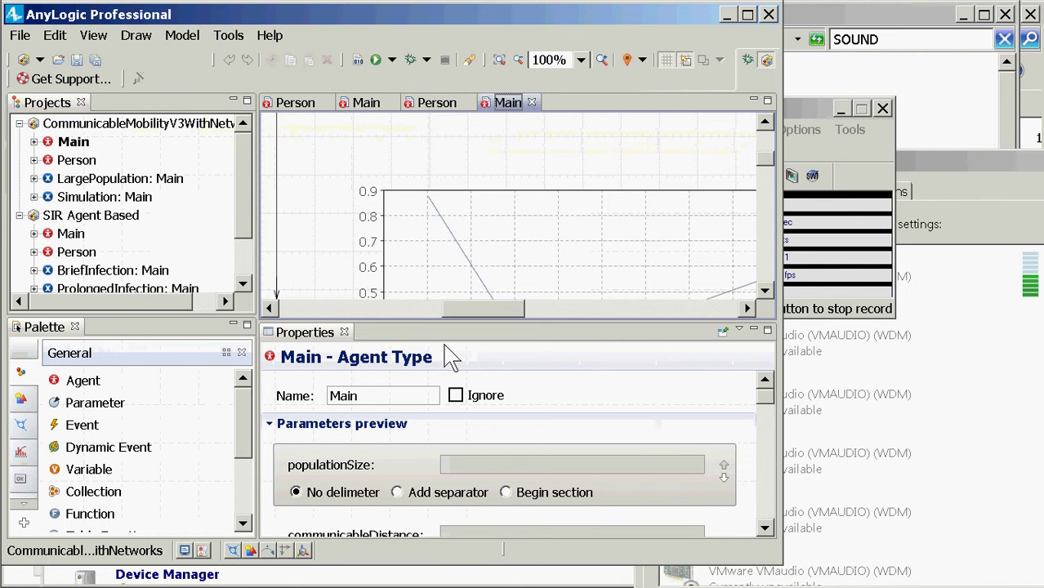
pyautogui.moveTo(425, 320); pyautogui.dragTo(431, 228)
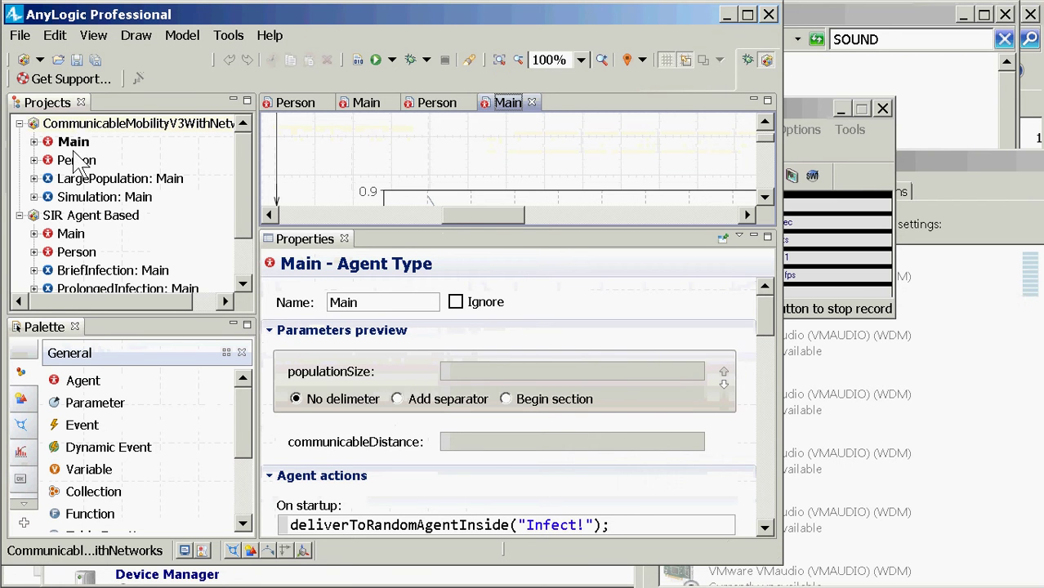
# Step: Return to the Person diagram of CommunicableMobilityV3WithNetworks and enlarge the diagram area to show both statecharts
pyautogui.click(80, 160)
pyautogui.doubleClick(79, 166)
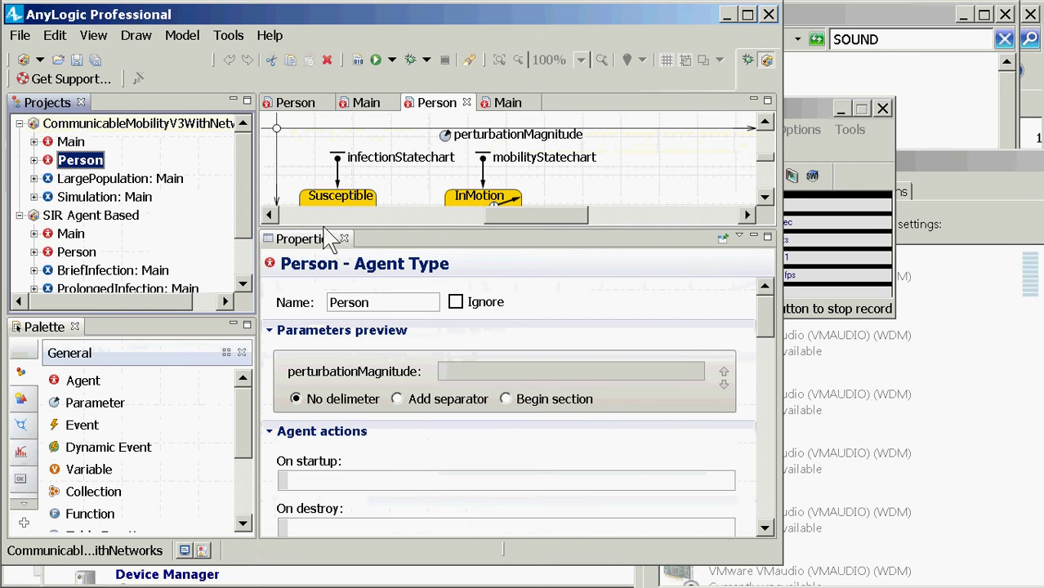
pyautogui.moveTo(321, 229); pyautogui.dragTo(310, 449)
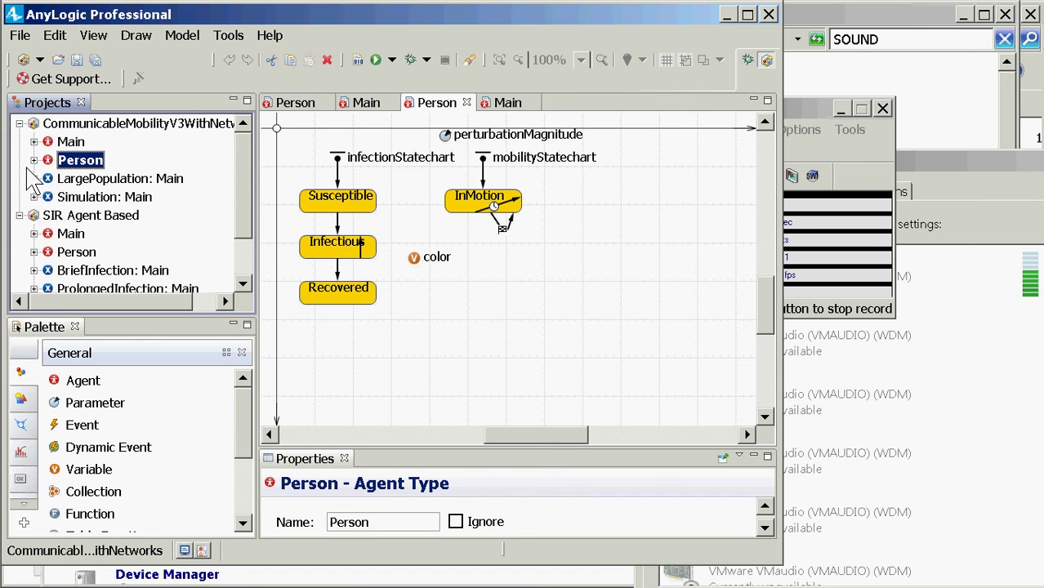
# Step: Inspect the properties of the transmissionTransition and reapplyNetwork transitions, and select the Person agent type to view its properties
pyautogui.moveTo(8, 219)
pyautogui.click(360, 249)
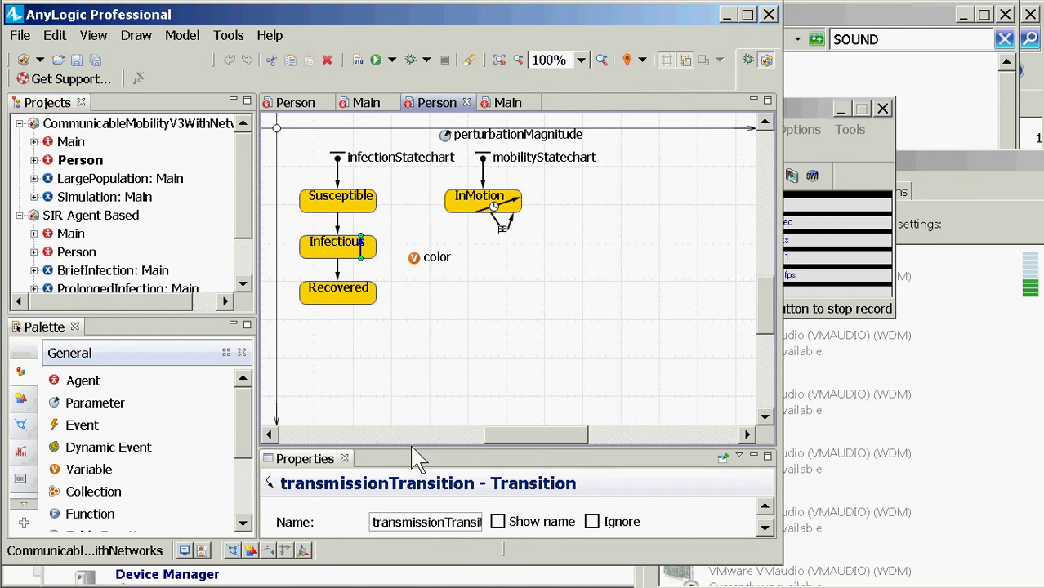
pyautogui.moveTo(414, 449); pyautogui.dragTo(445, 417)
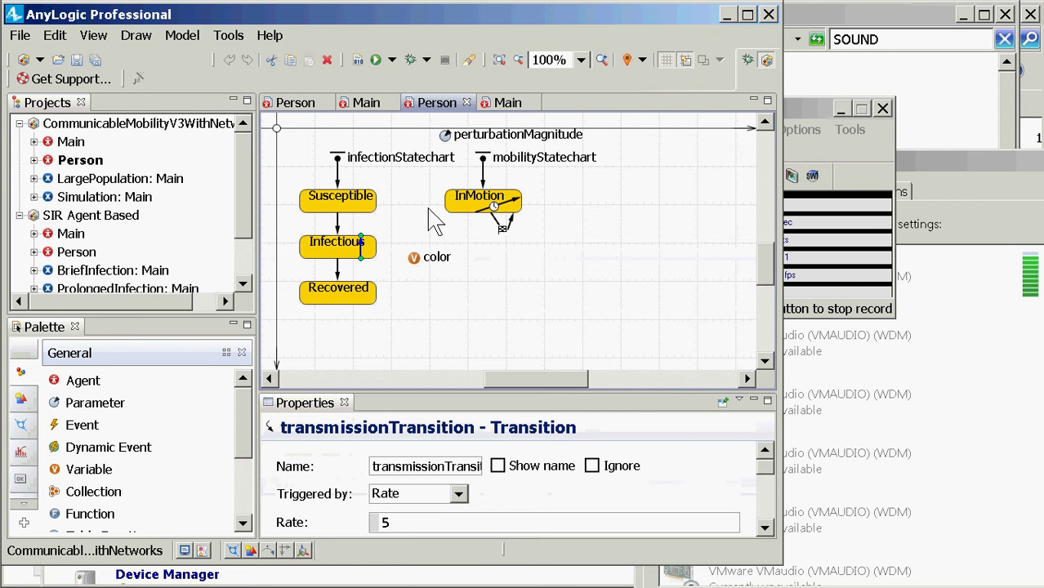
pyautogui.click(506, 214)
pyautogui.moveTo(771, 482)
pyautogui.mouseDown()
pyautogui.moveTo(765, 516)
pyautogui.moveTo(764, 476)
pyautogui.mouseUp()
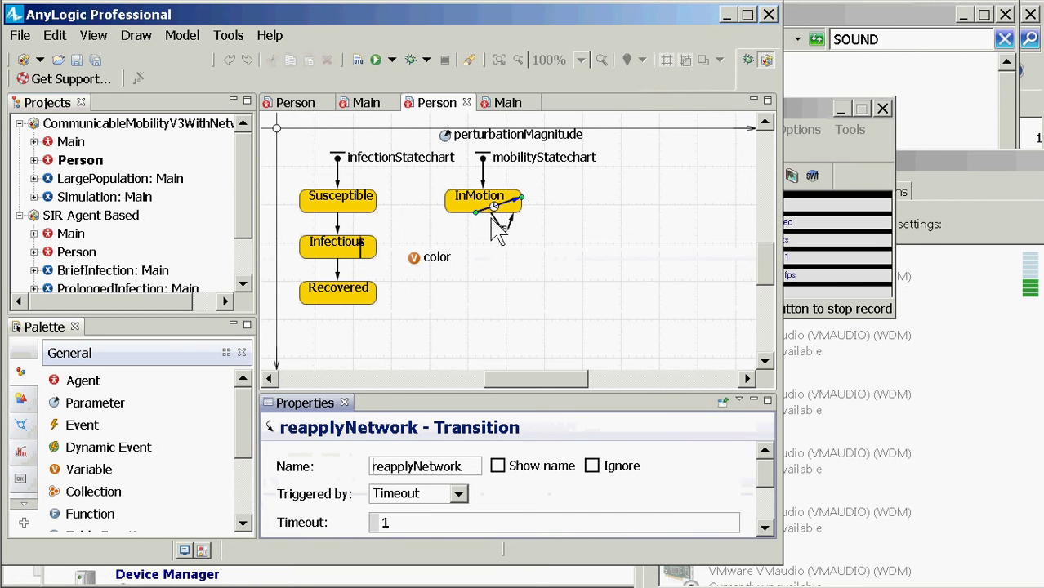
pyautogui.click(81, 161)
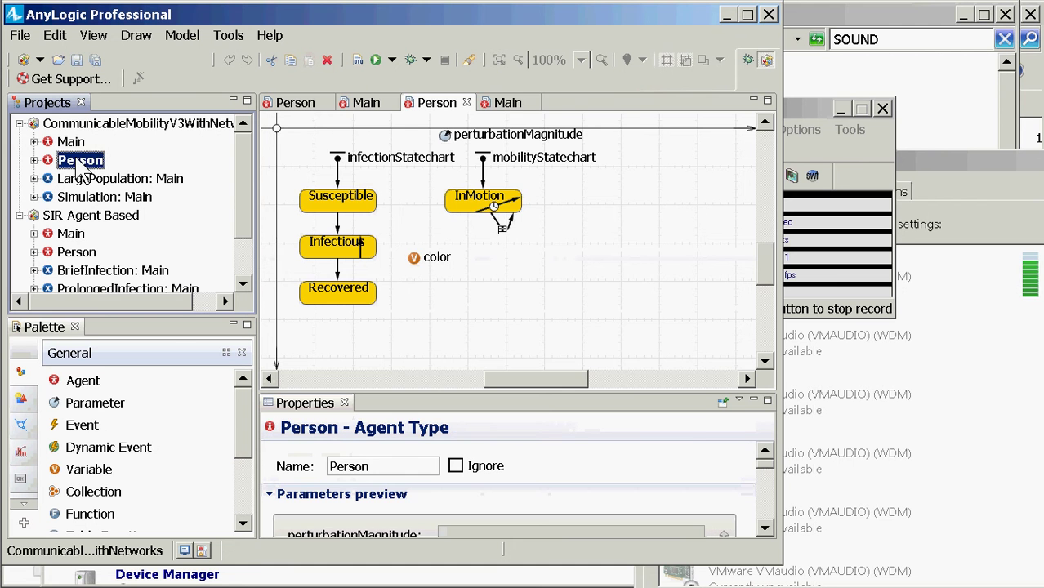
# Step: Open the Main diagram, return to Person, and examine the origin oval's appearance properties in an enlarged properties area
pyautogui.doubleClick(71, 144)
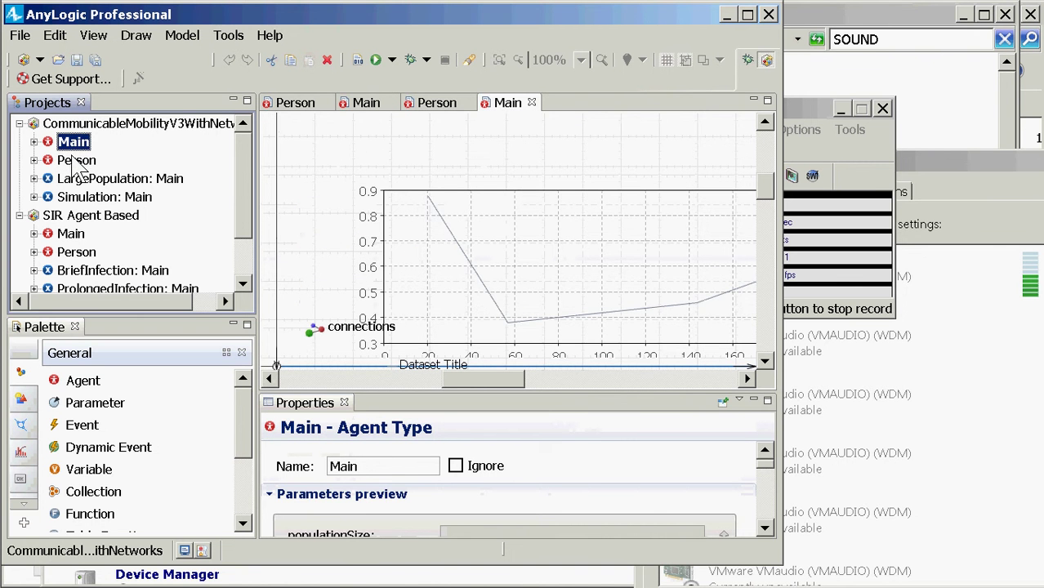
pyautogui.doubleClick(76, 161)
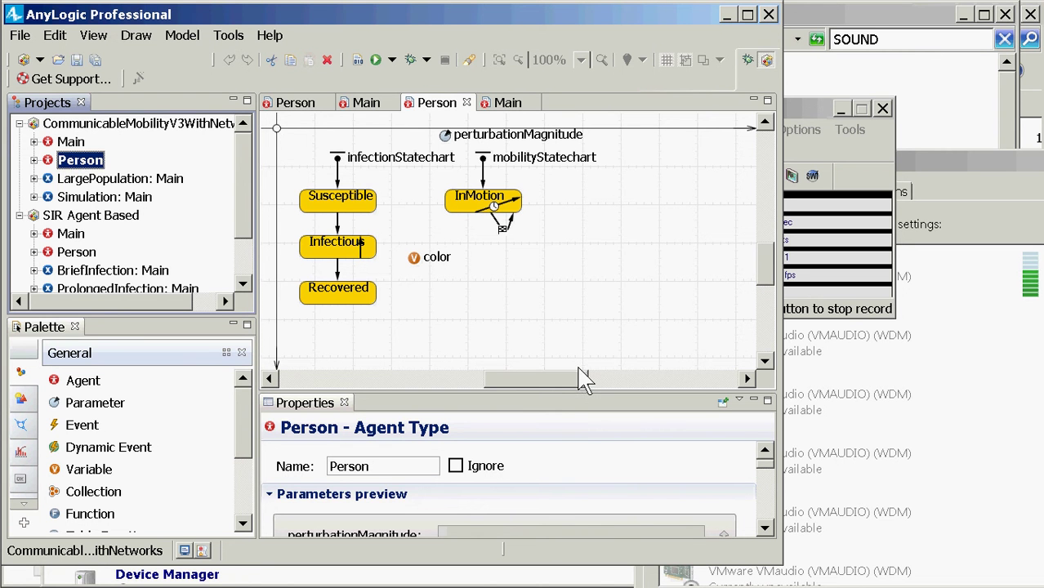
pyautogui.click(276, 129)
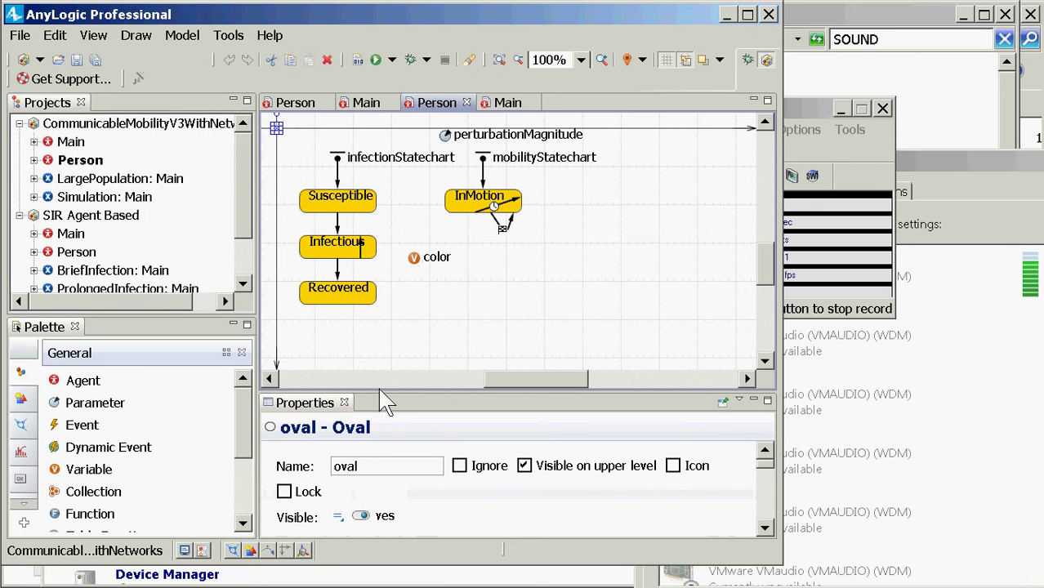
pyautogui.moveTo(390, 405); pyautogui.dragTo(392, 337)
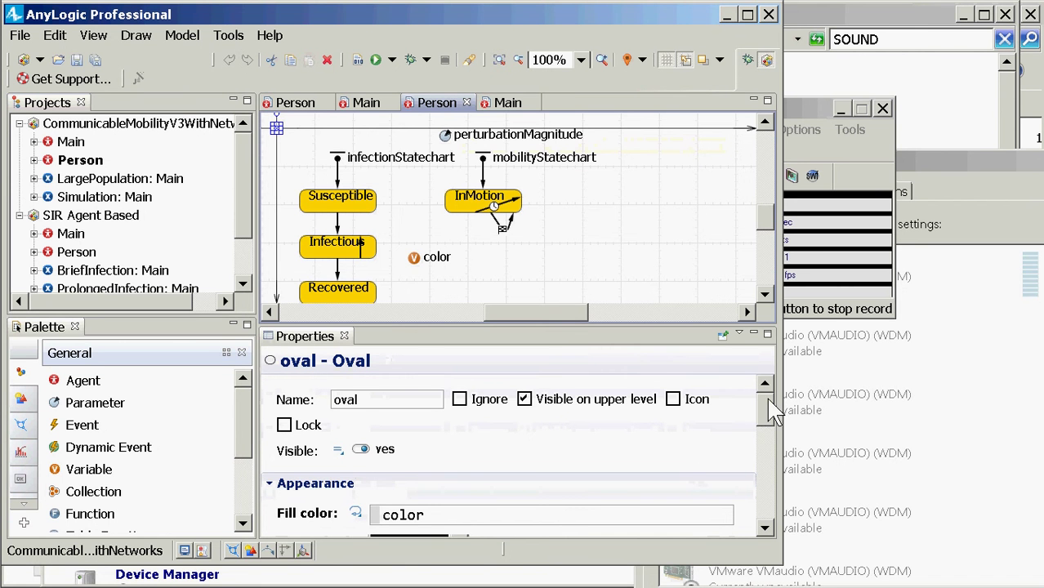
pyautogui.scroll(-2, 768, 410)
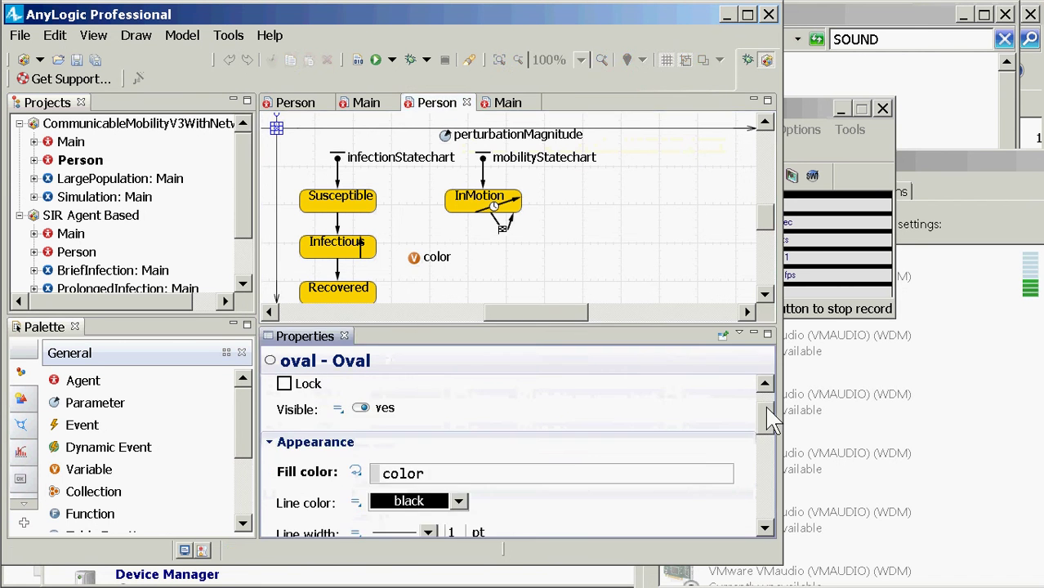
pyautogui.click(290, 153)
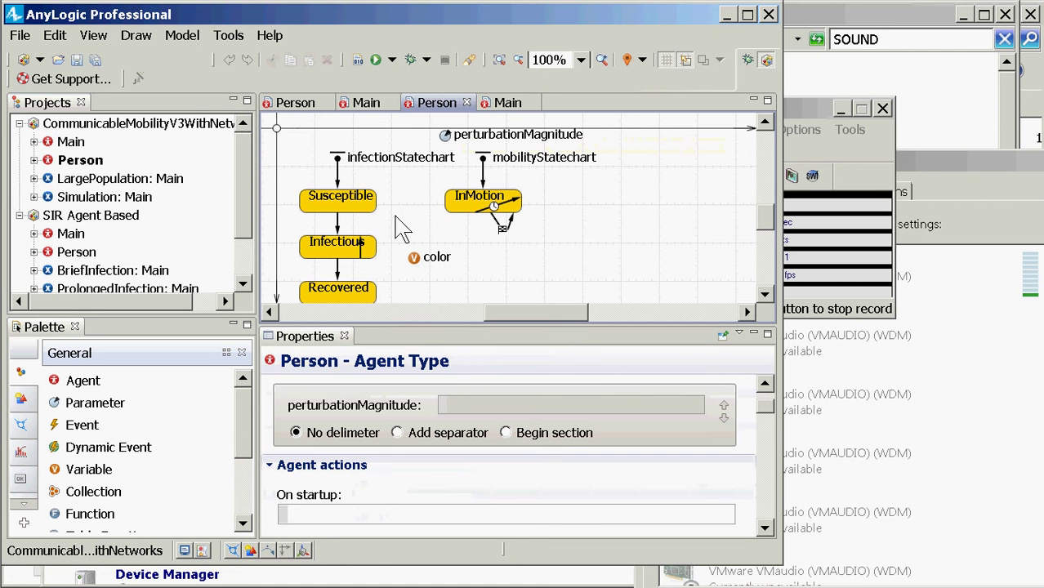
# Step: Inspect the Susceptible state's entry action, select the Infectious state, and check the fill color expression of the origin oval
pyautogui.click(344, 207)
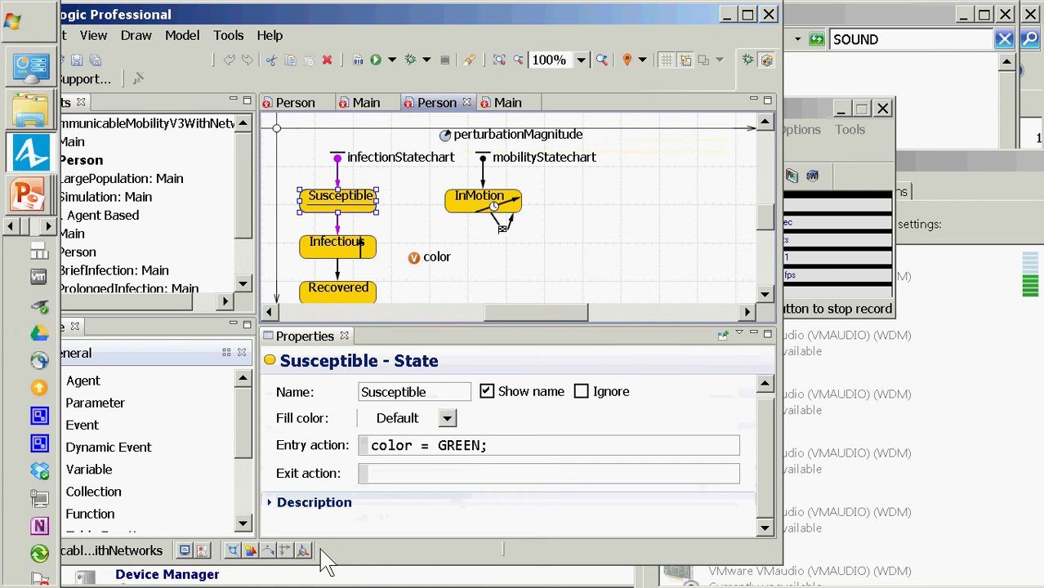
pyautogui.click(342, 247)
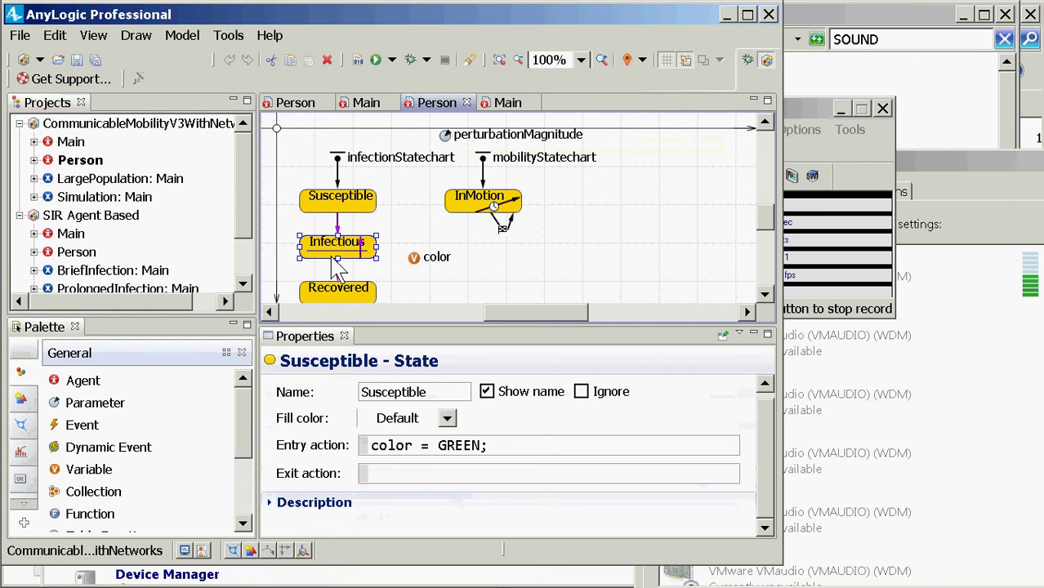
pyautogui.click(276, 128)
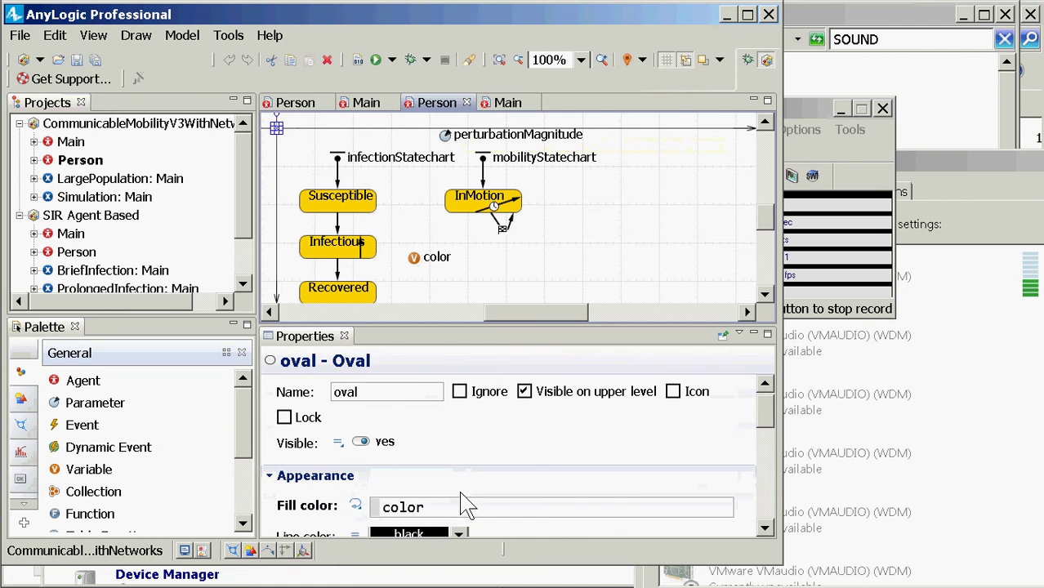
pyautogui.click(433, 514)
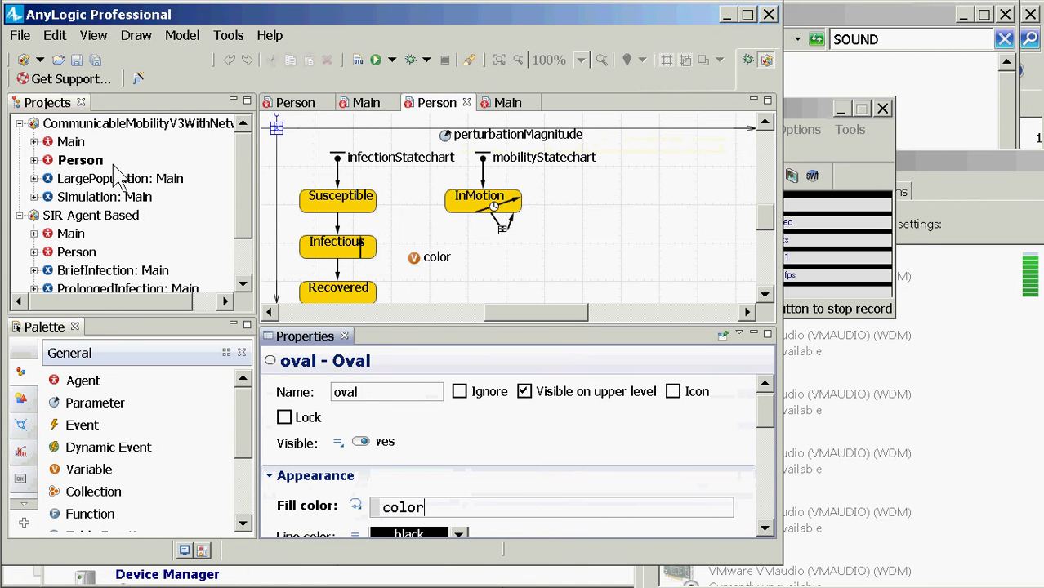
# Step: Show the Main diagram, return to Person, and examine the moveTo call in the InMotion state's entry action
pyautogui.doubleClick(72, 142)
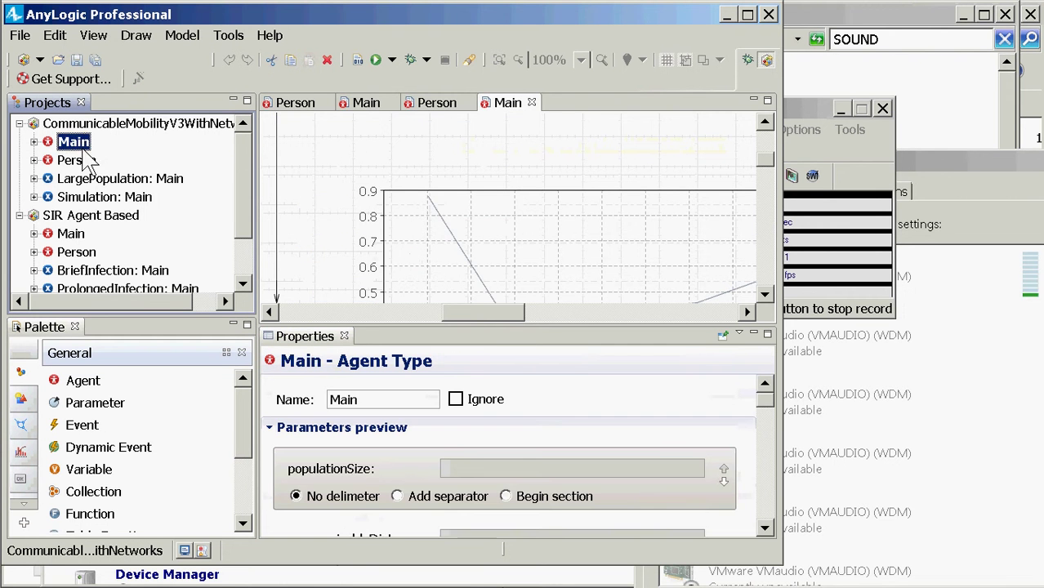
pyautogui.click(78, 163)
pyautogui.doubleClick(78, 163)
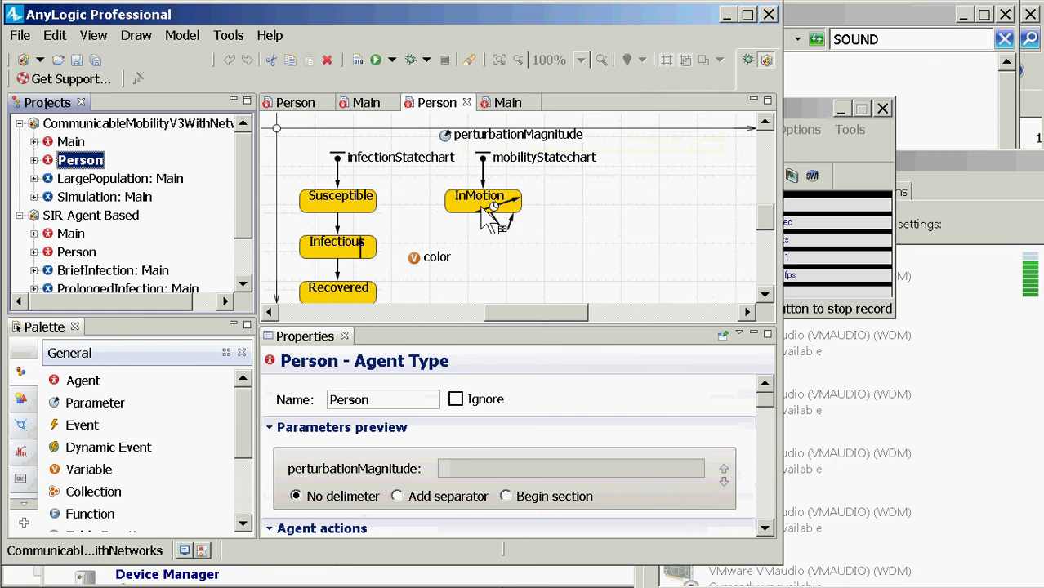
pyautogui.click(477, 211)
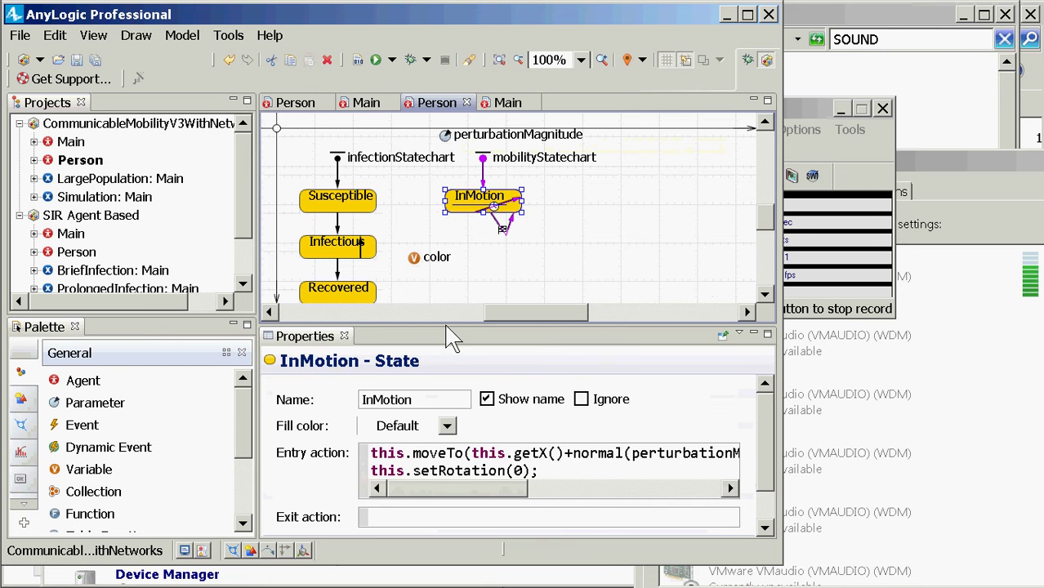
pyautogui.moveTo(451, 328); pyautogui.dragTo(478, 215)
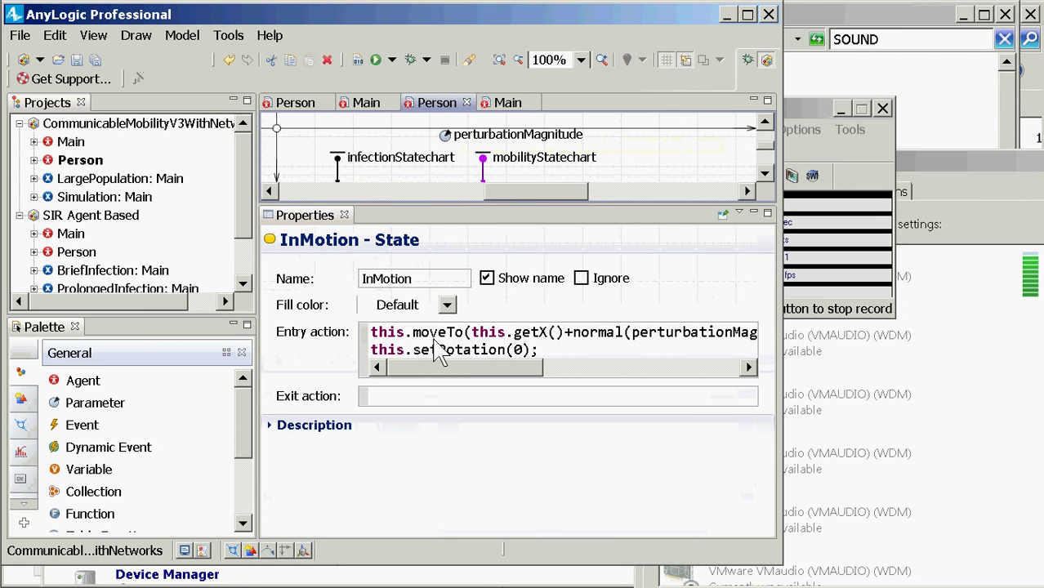
pyautogui.doubleClick(434, 337)
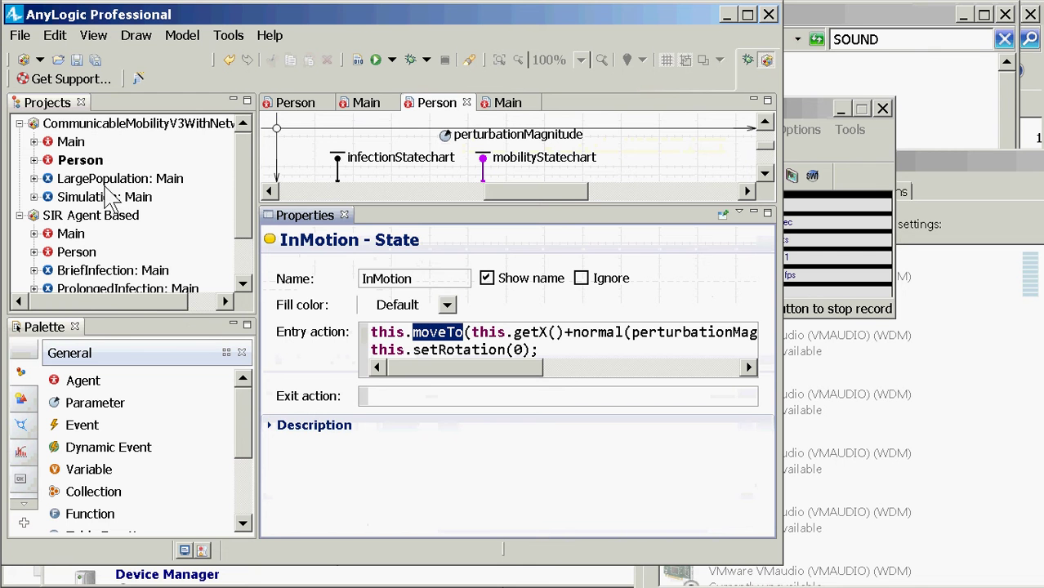
# Step: Run the Simulation experiment of CommunicableMobilityV3WithNetworks, speed it up to x10 to watch the agents move, and close its window
pyautogui.rightClick(104, 197)
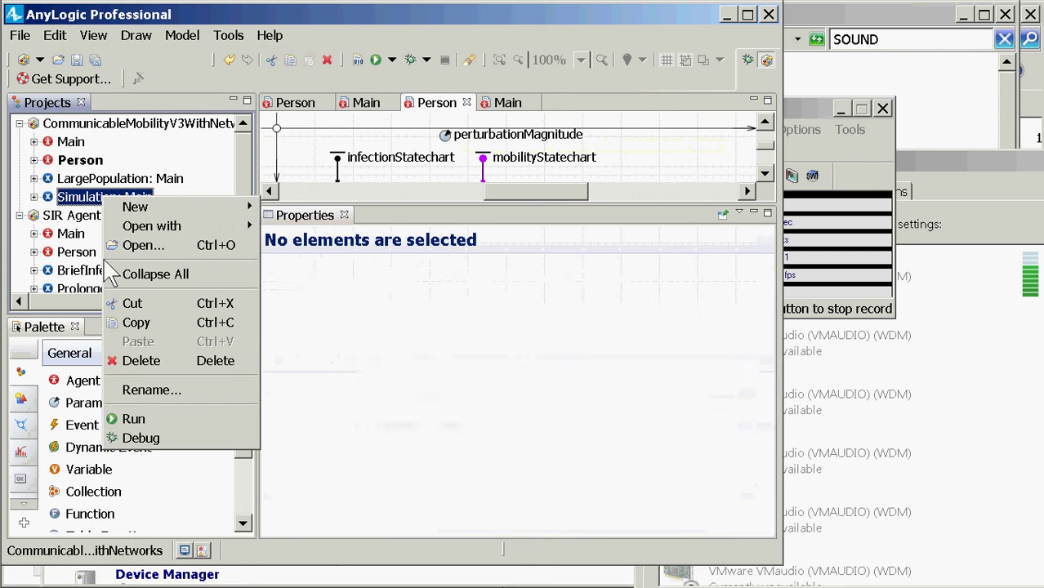
pyautogui.click(137, 417)
pyautogui.click(124, 155)
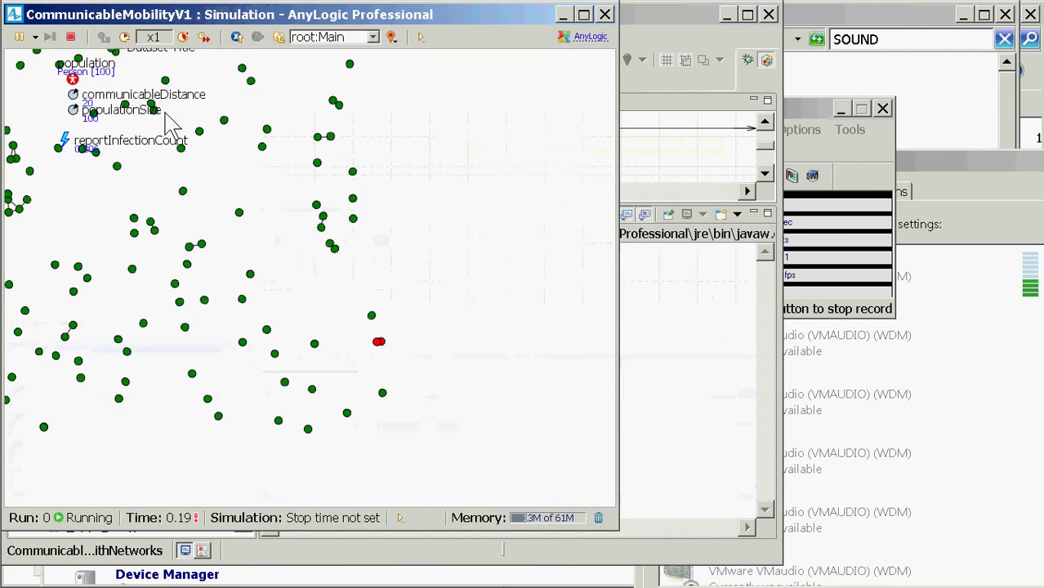
pyautogui.click(183, 37)
pyautogui.click(183, 37)
pyautogui.click(183, 37)
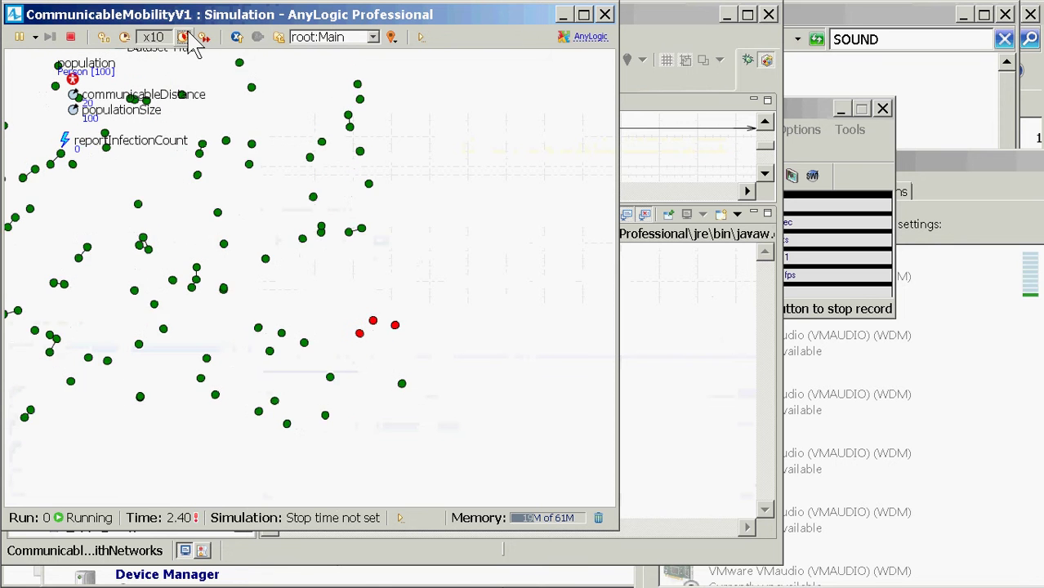
pyautogui.click(605, 15)
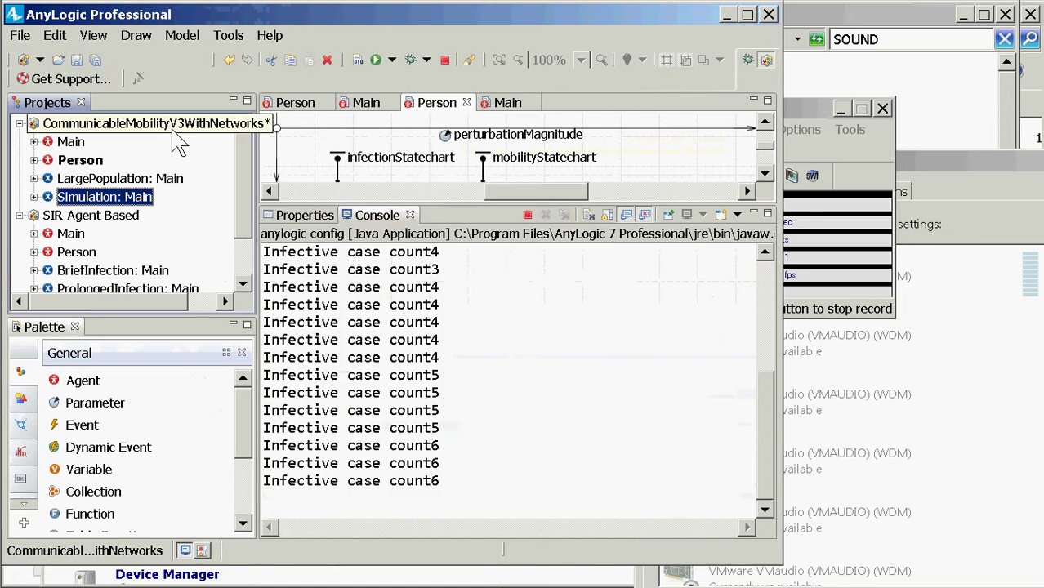
# Step: Enlarge the Person diagram area and read the InMotion entry action through its normal(perturbationMagnitude, 0) term
pyautogui.moveTo(406, 214); pyautogui.dragTo(418, 327)
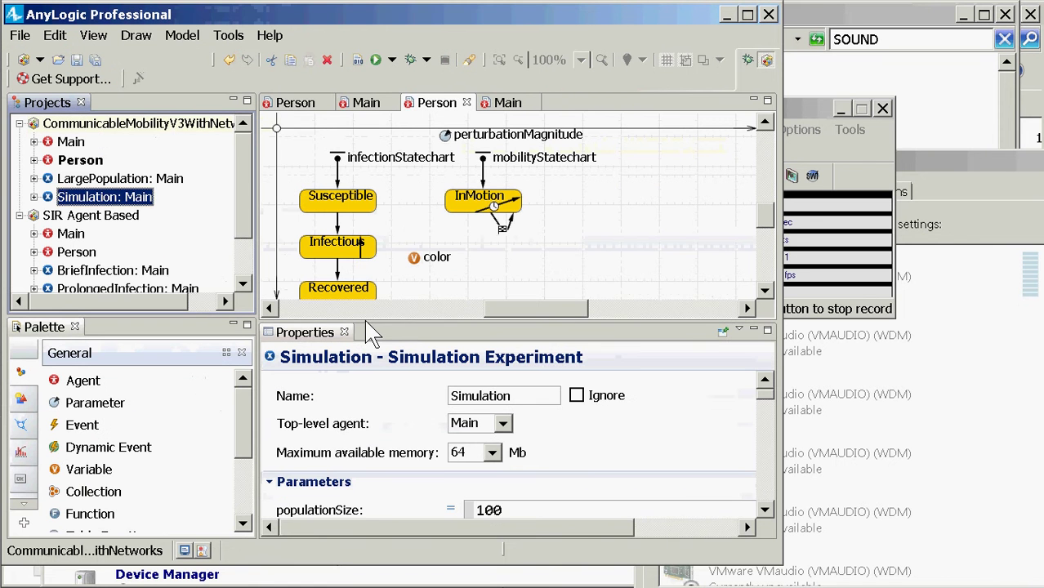
pyautogui.click(479, 196)
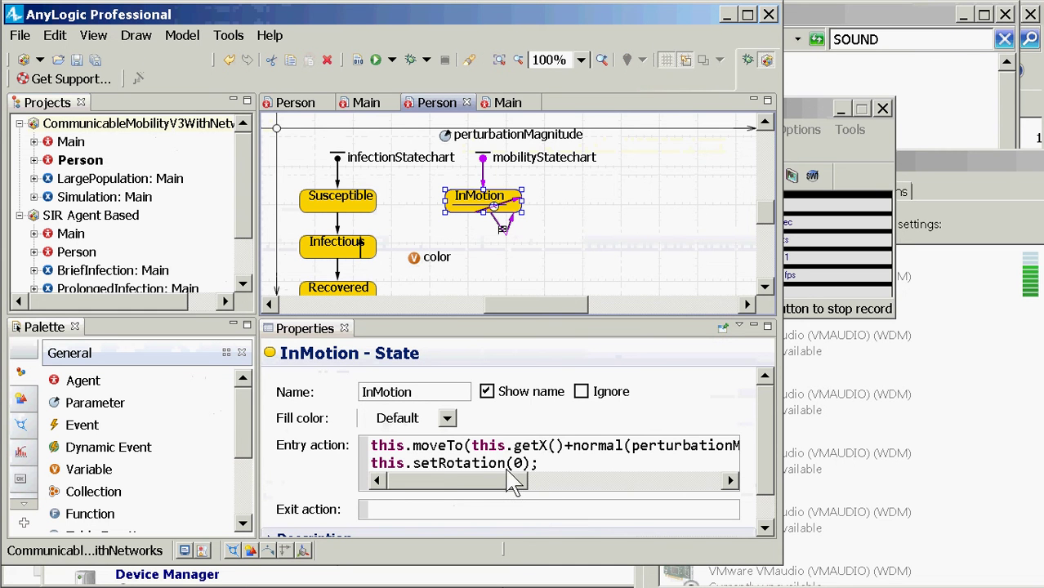
pyautogui.click(602, 445)
pyautogui.moveTo(485, 481); pyautogui.dragTo(558, 483)
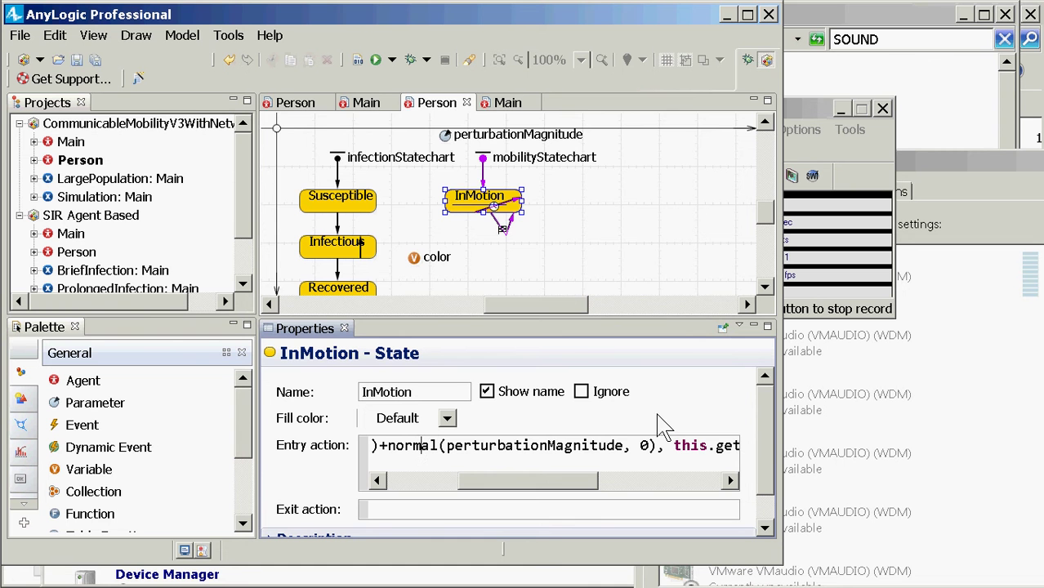
# Step: Select the small oval at the origin of the Person diagram and enlarge it to several times its size
pyautogui.click(279, 139)
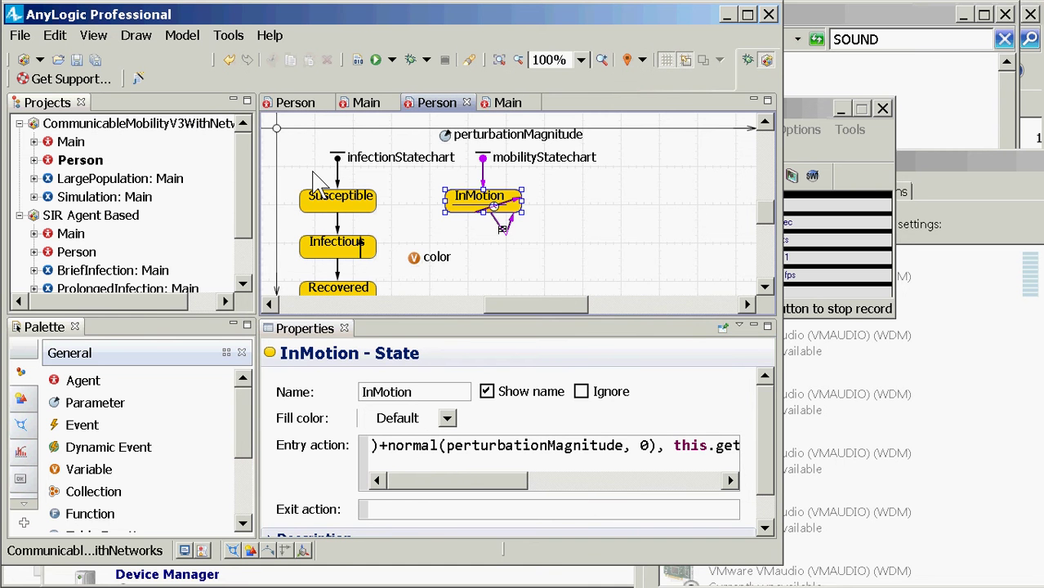
pyautogui.click(401, 250)
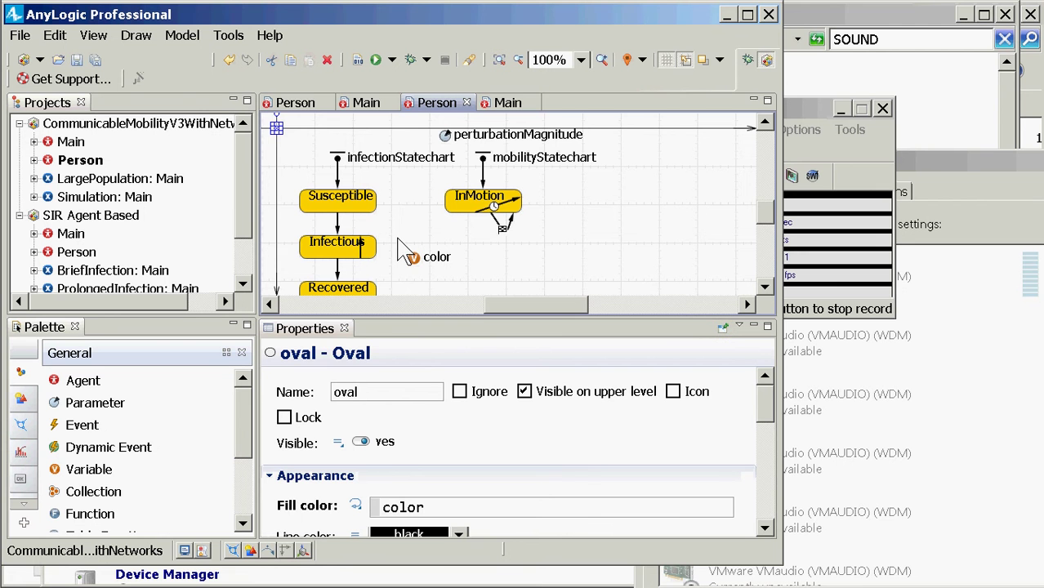
pyautogui.click(279, 139)
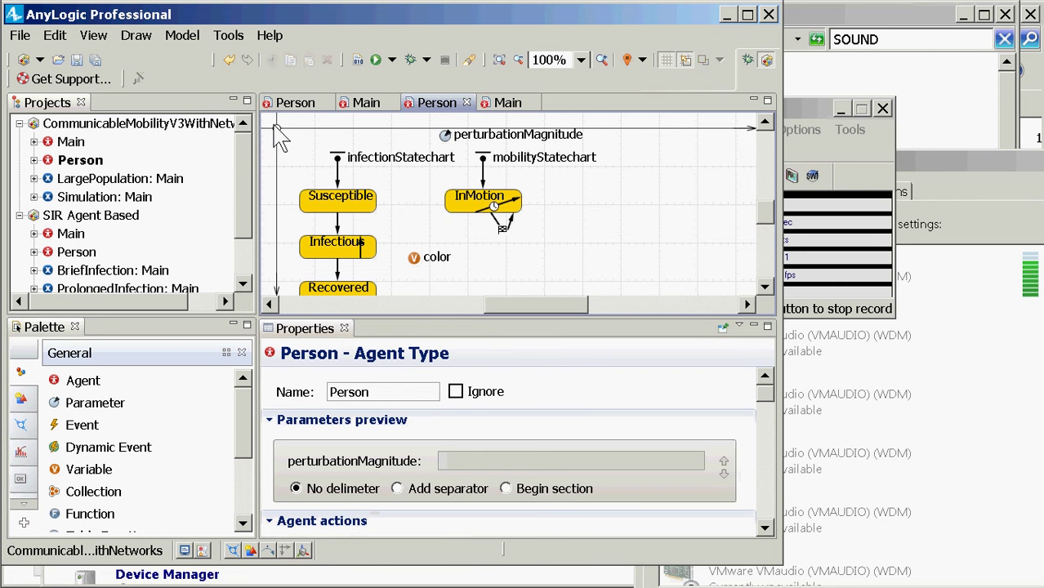
pyautogui.click(279, 133)
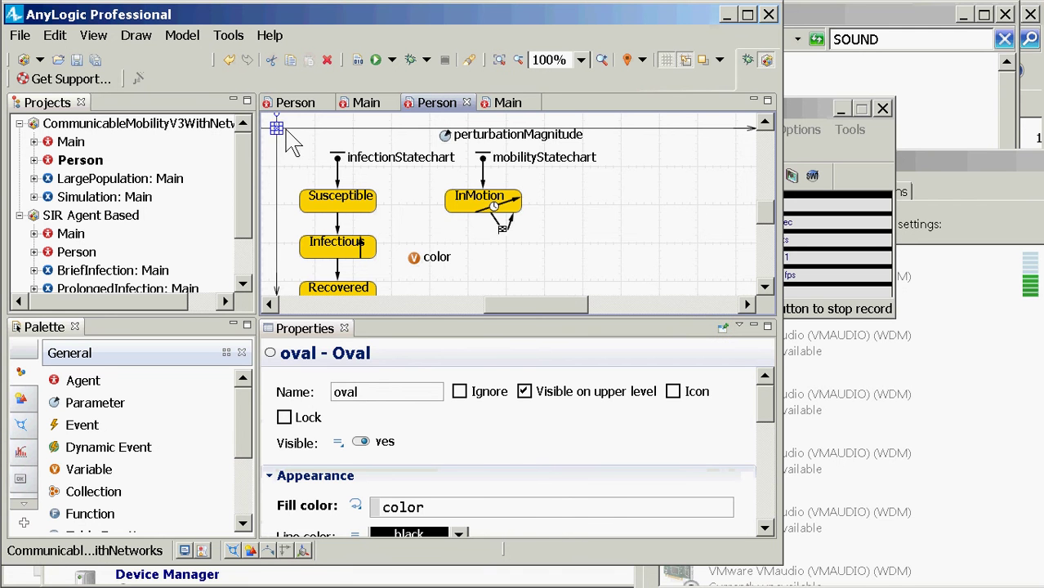
pyautogui.moveTo(281, 138); pyautogui.dragTo(317, 169)
pyautogui.moveTo(282, 135); pyautogui.dragTo(267, 119)
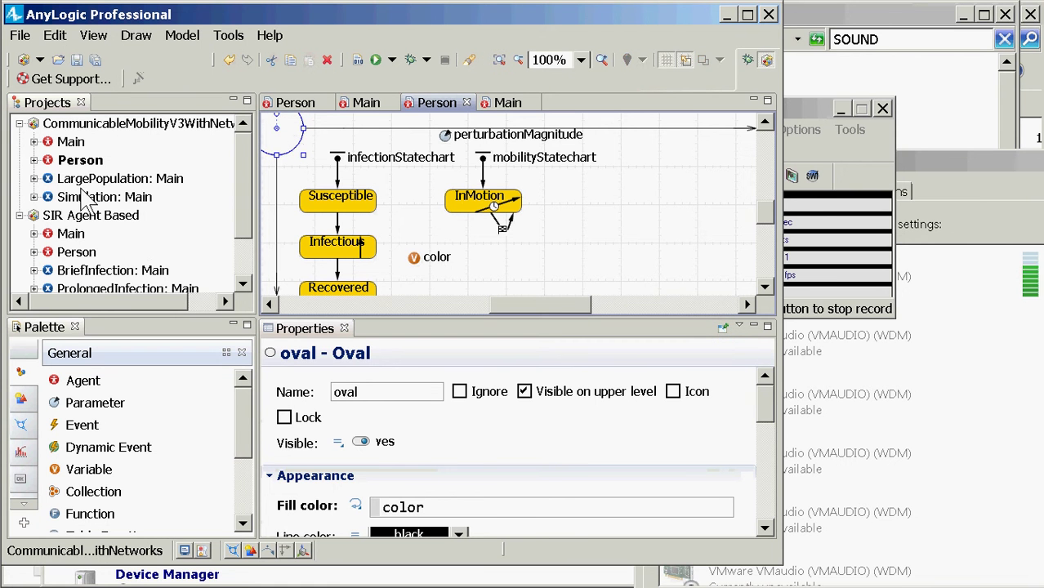
# Step: Run the Simulation experiment to view the agents with the enlarged oval, and close the simulation window
pyautogui.rightClick(82, 196)
pyautogui.click(123, 410)
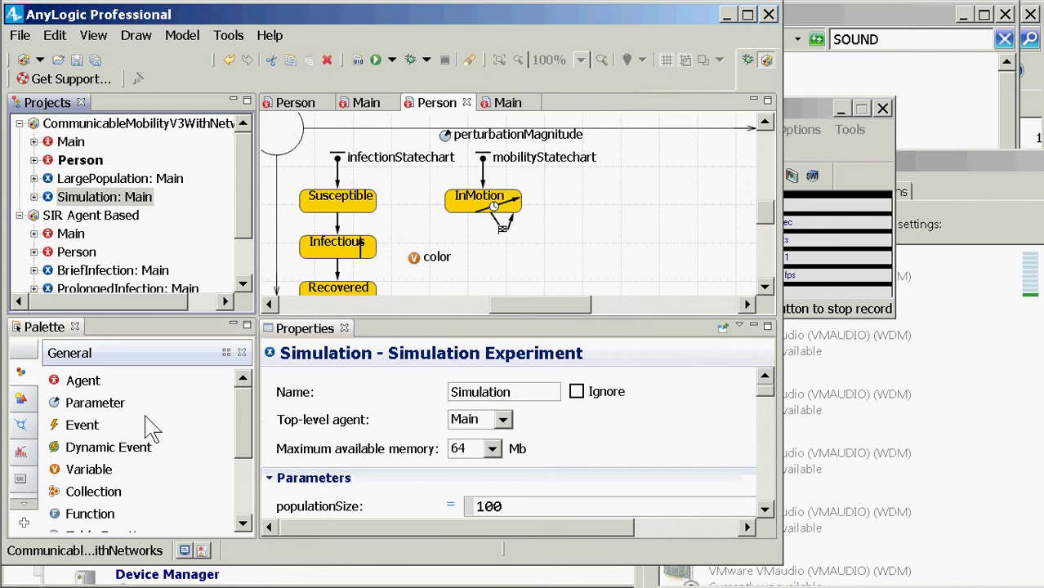
pyautogui.click(105, 155)
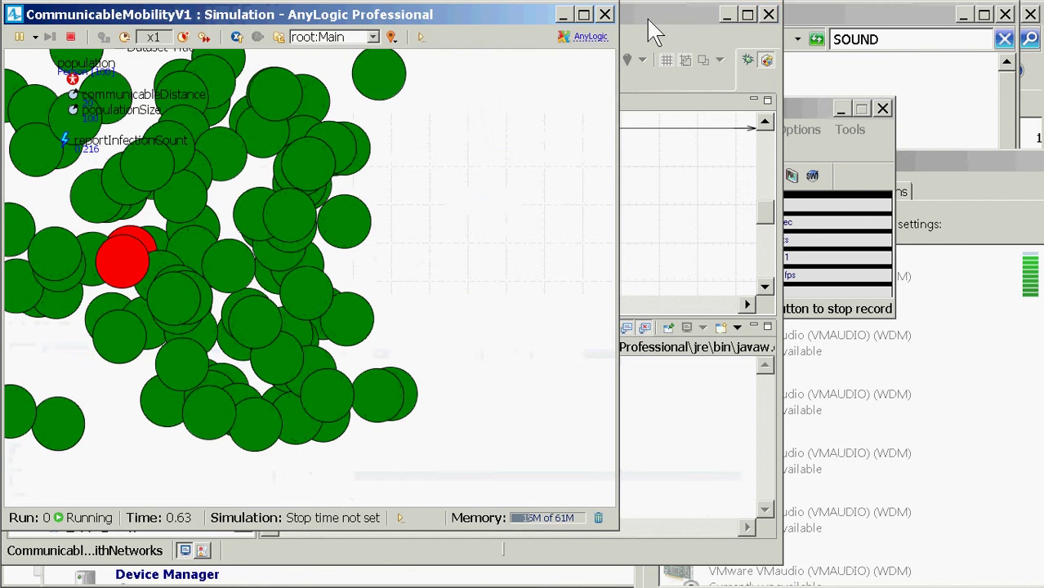
pyautogui.click(604, 14)
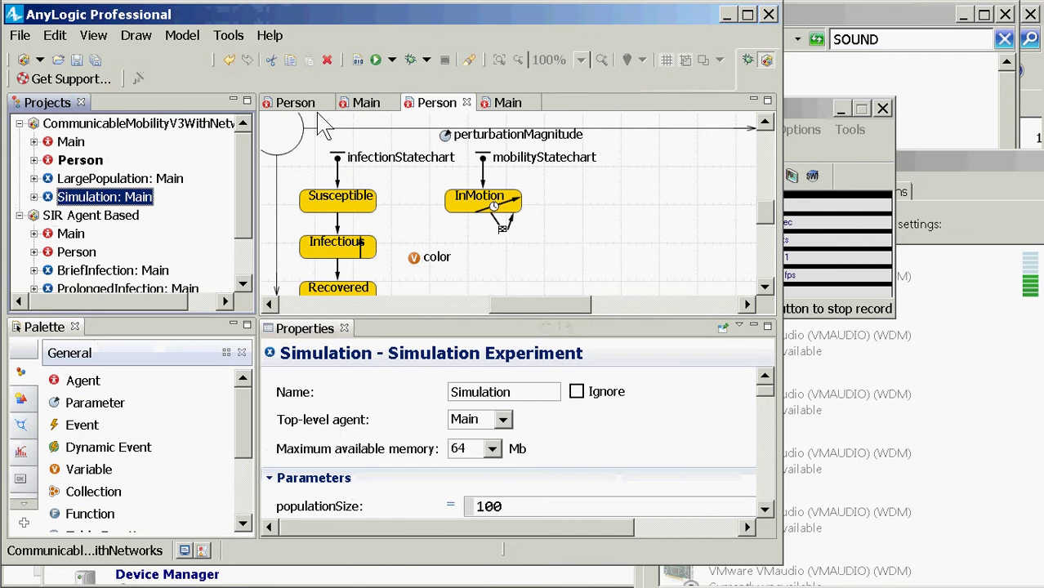
# Step: Shrink the oval in the Person diagram to a small circle, place it back on the origin, and leave it selected
pyautogui.click(295, 160)
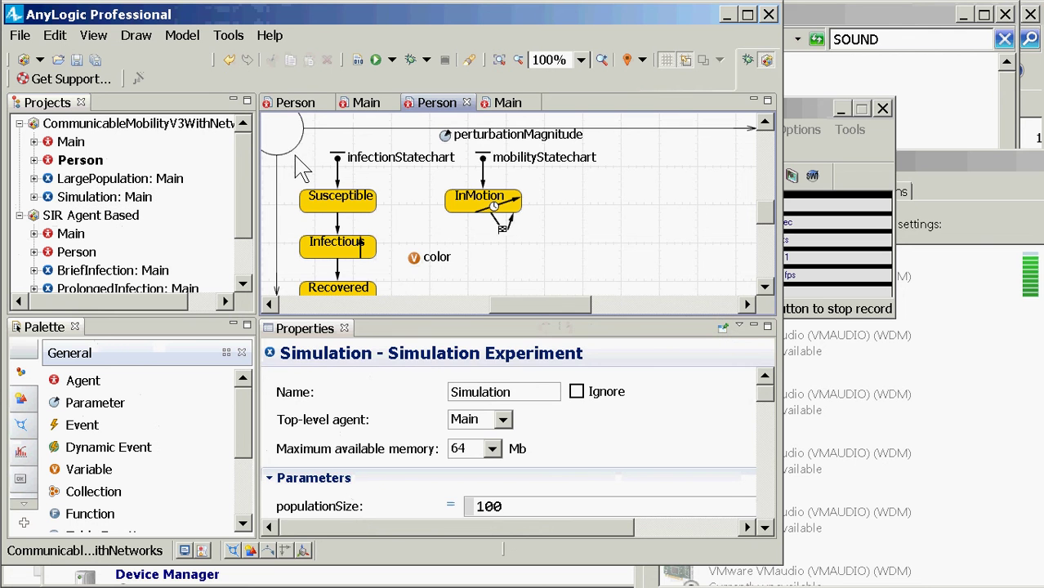
pyautogui.click(300, 154)
pyautogui.moveTo(303, 156); pyautogui.dragTo(269, 124)
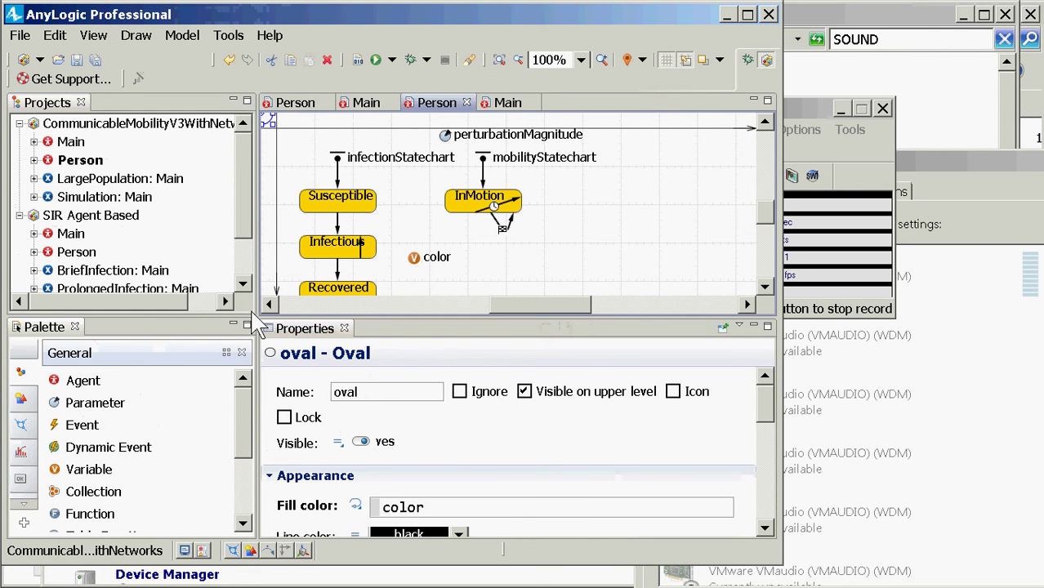
pyautogui.click(269, 303)
pyautogui.moveTo(350, 127)
pyautogui.mouseDown()
pyautogui.moveTo(356, 147)
pyautogui.moveTo(338, 124)
pyautogui.moveTo(349, 129)
pyautogui.mouseUp()
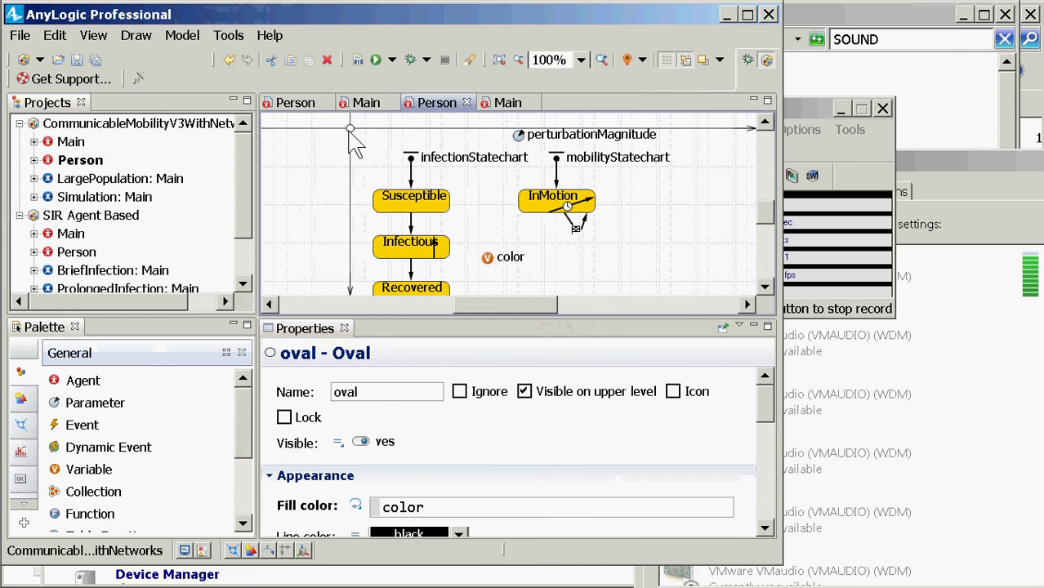
pyautogui.click(358, 140)
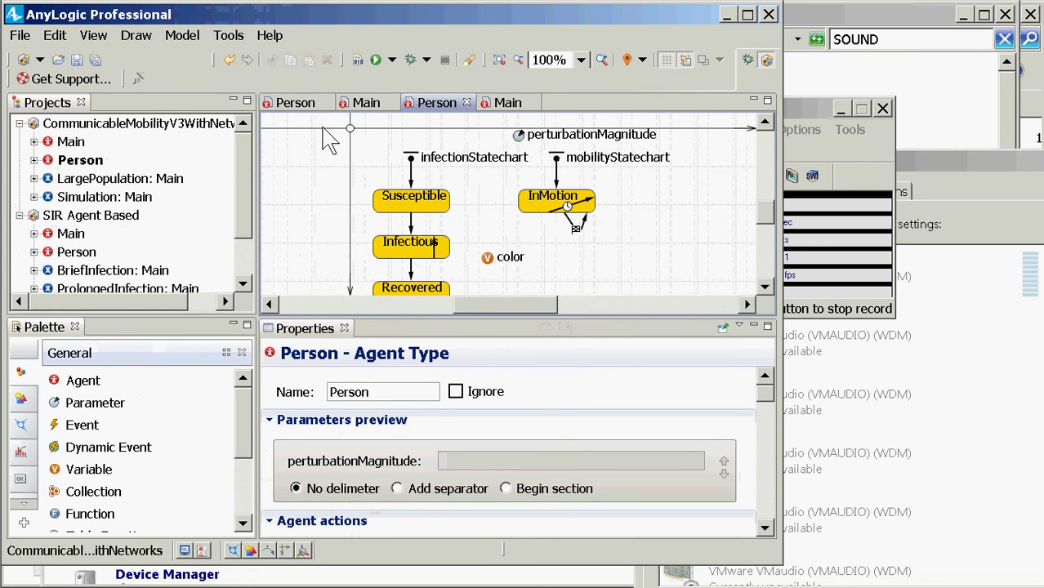
pyautogui.click(350, 128)
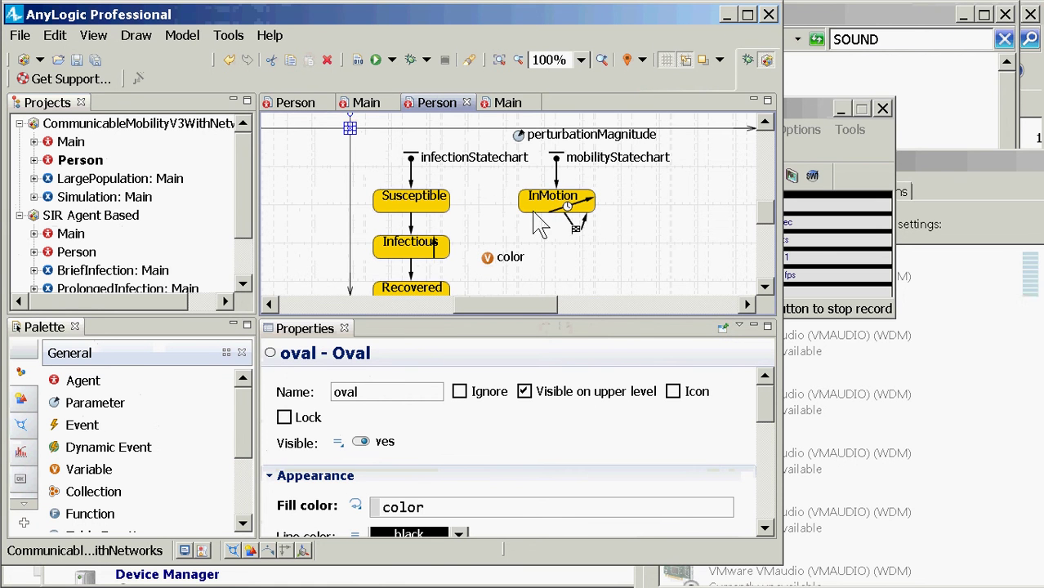
# Step: Open Main of the CommunicableMobilityV3WithNetworks model, select the population object, and read its initial number of agents and perturbationMagnitude settings
pyautogui.click(558, 201)
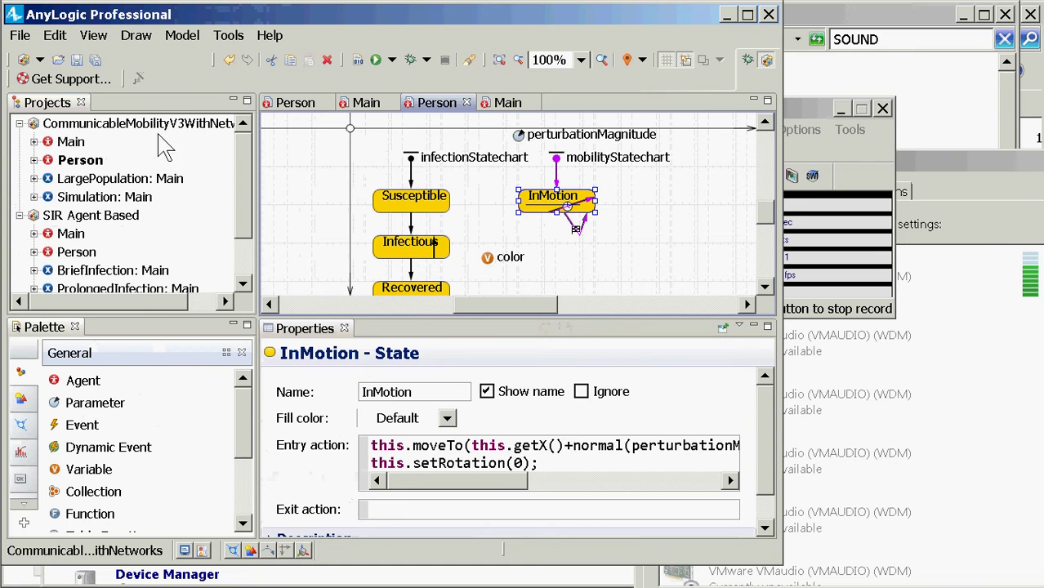
pyautogui.click(69, 144)
pyautogui.doubleClick(65, 144)
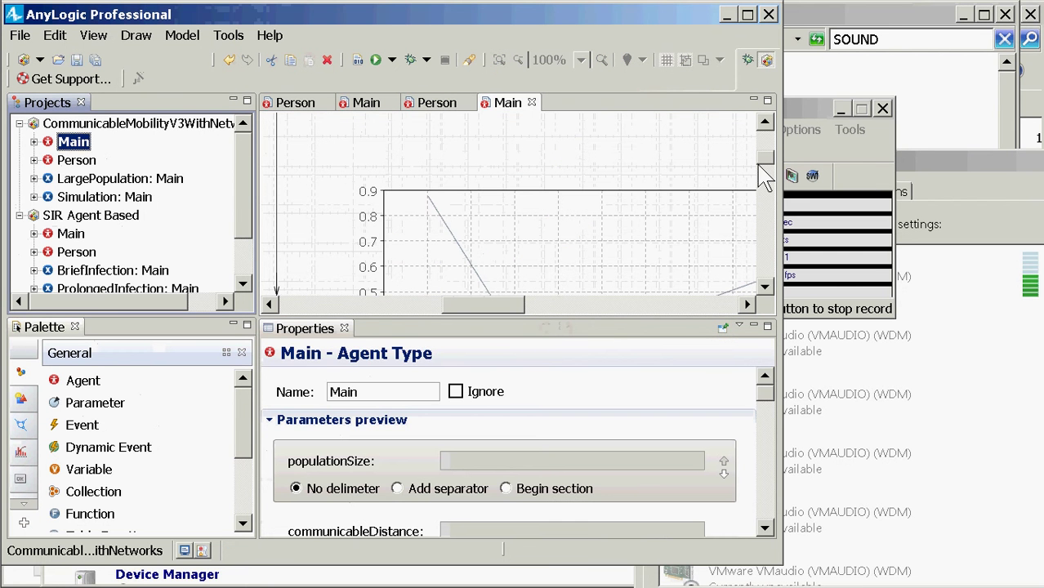
pyautogui.moveTo(766, 180); pyautogui.dragTo(776, 211)
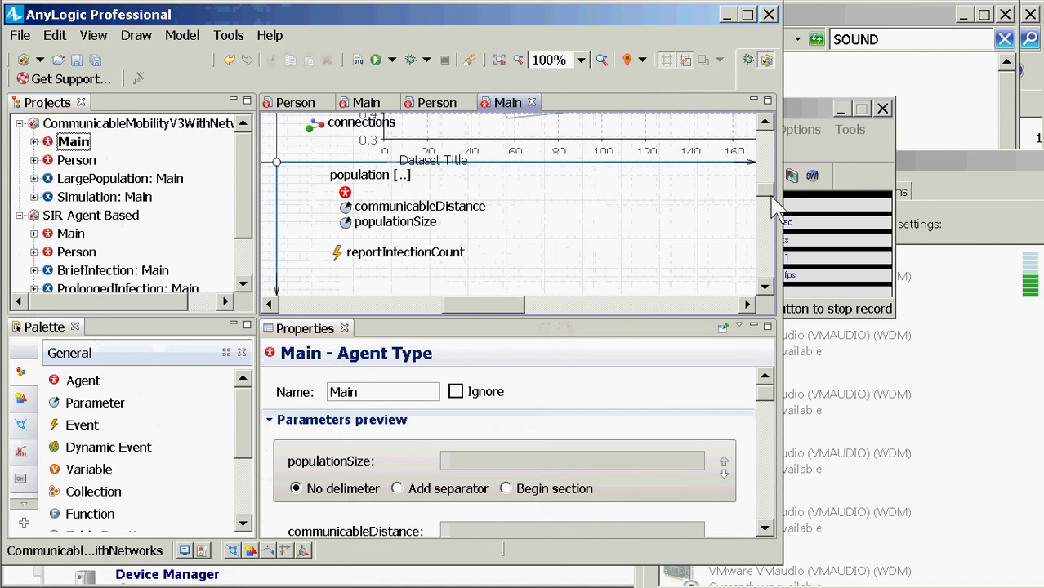
pyautogui.click(346, 195)
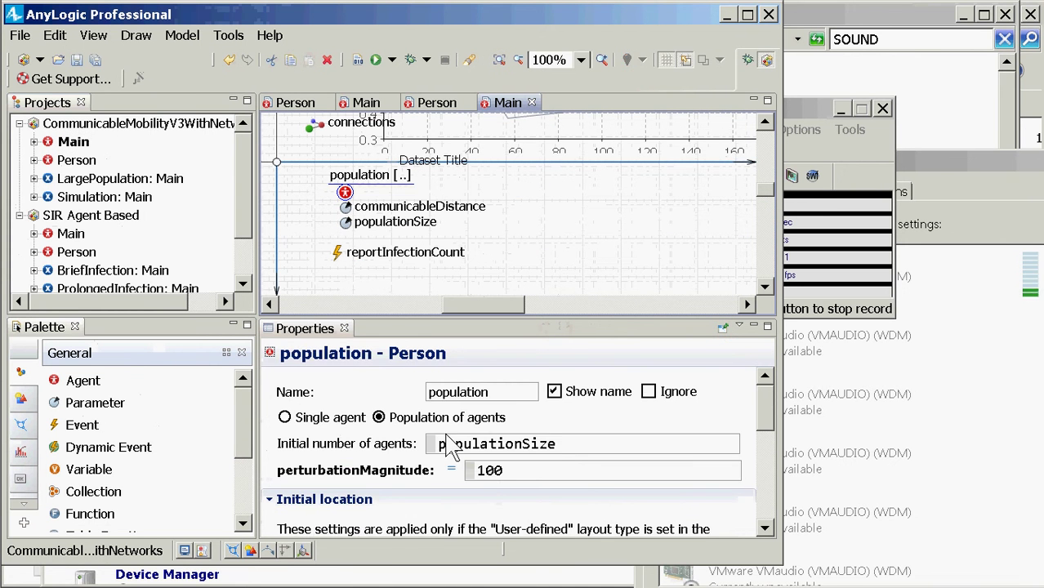
pyautogui.doubleClick(447, 445)
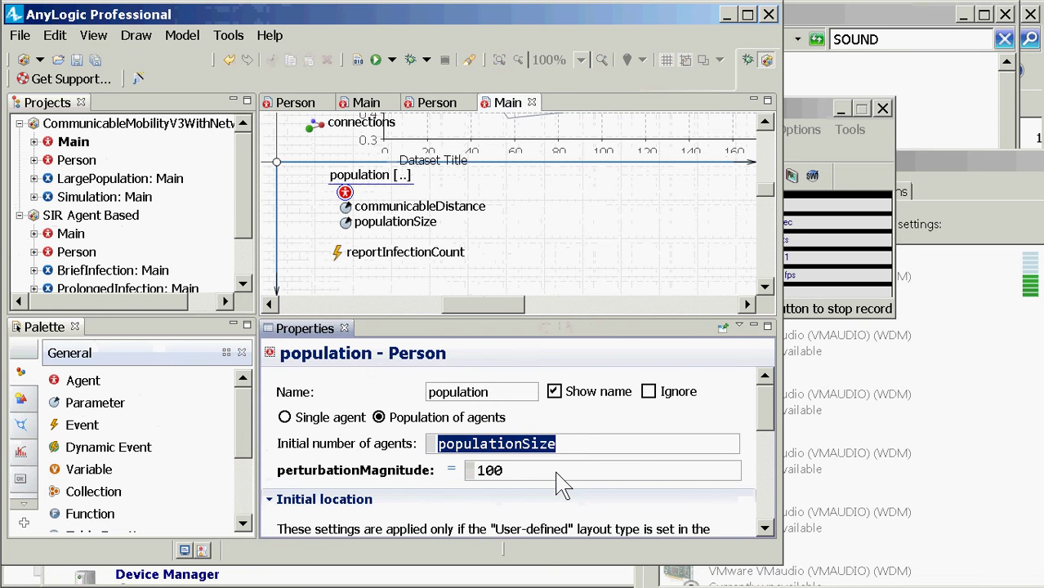
pyautogui.doubleClick(481, 470)
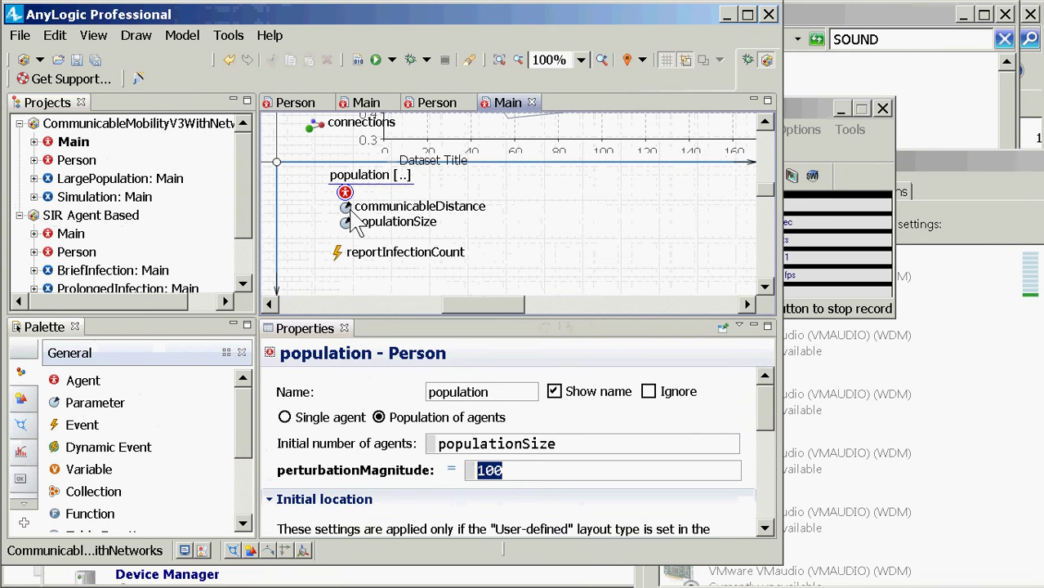
# Step: Inspect the communicableDistance parameter in Main, and read the reportInfectionCount event's action code
pyautogui.click(346, 209)
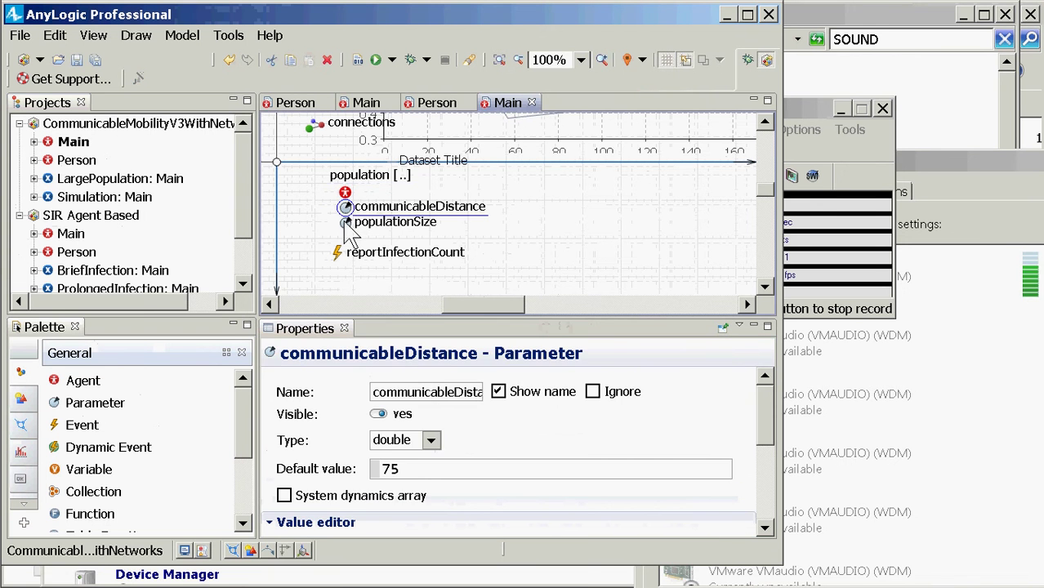
pyautogui.click(353, 260)
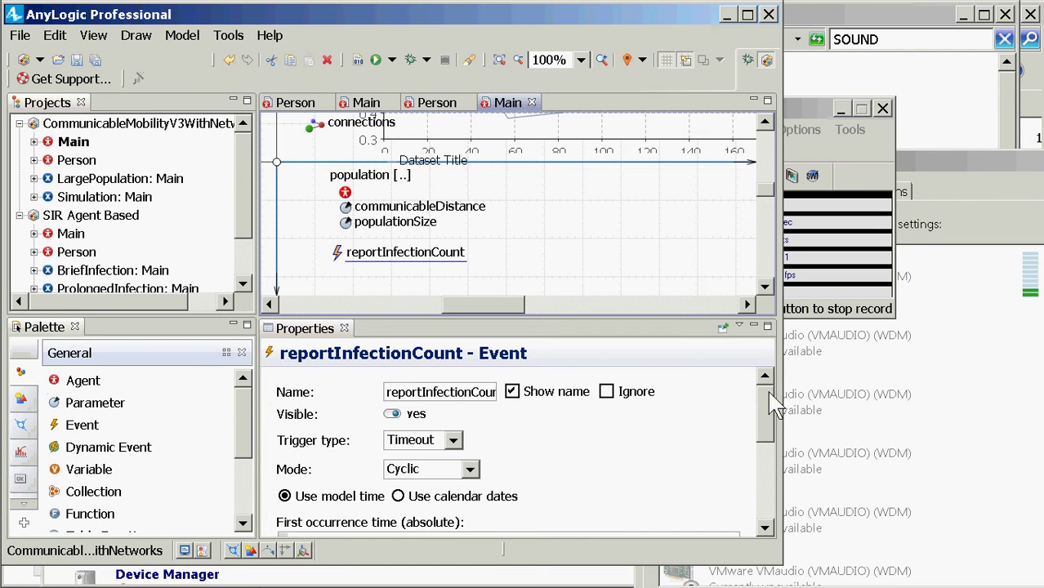
pyautogui.moveTo(769, 427); pyautogui.dragTo(645, 478)
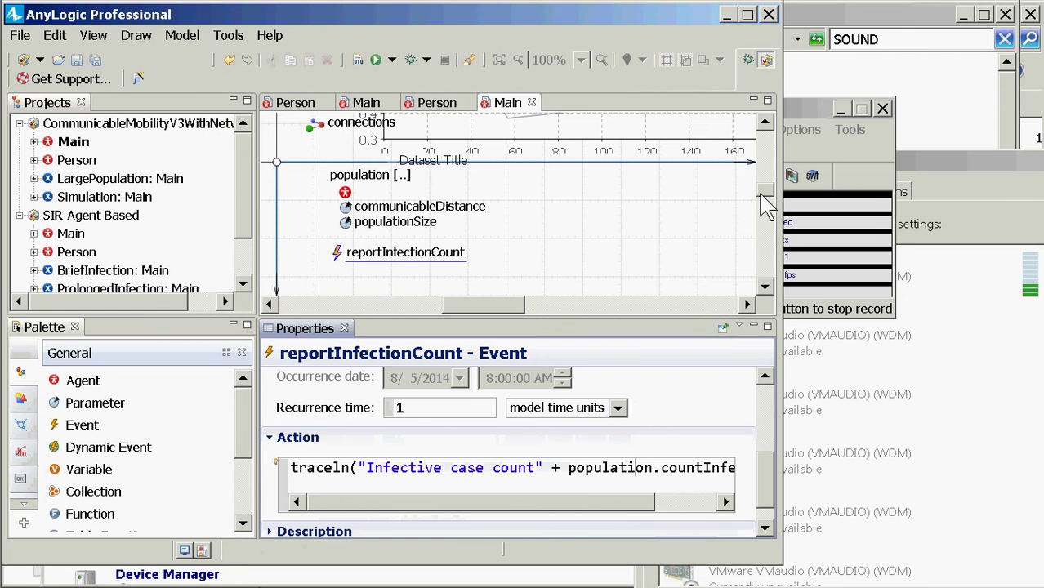
# Step: Select the infection prevalence time plot in Main, bring the whole chart into view, and examine the value expression of its data item
pyautogui.scroll(2, 768, 197)
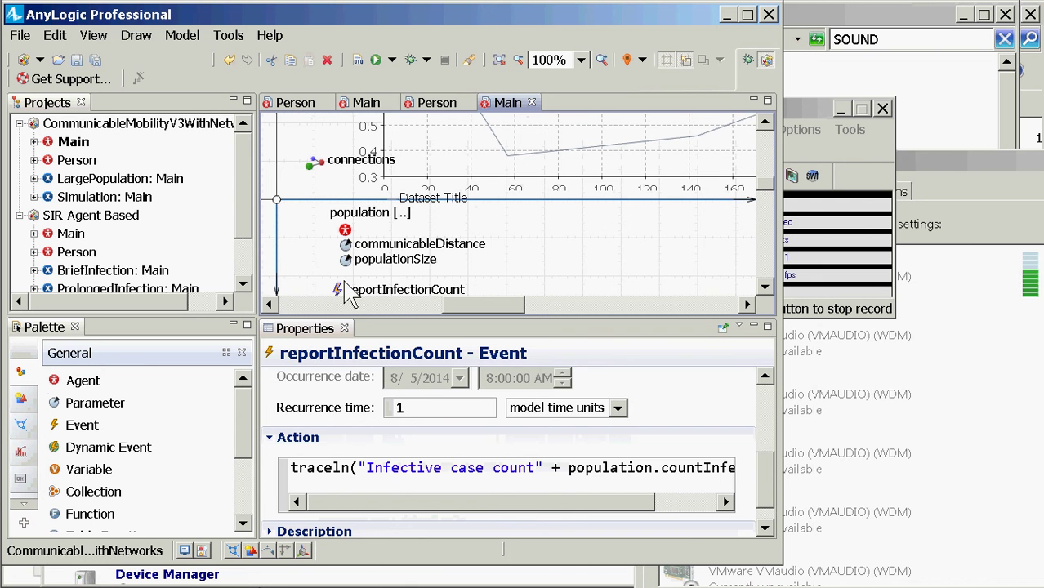
pyautogui.click(419, 155)
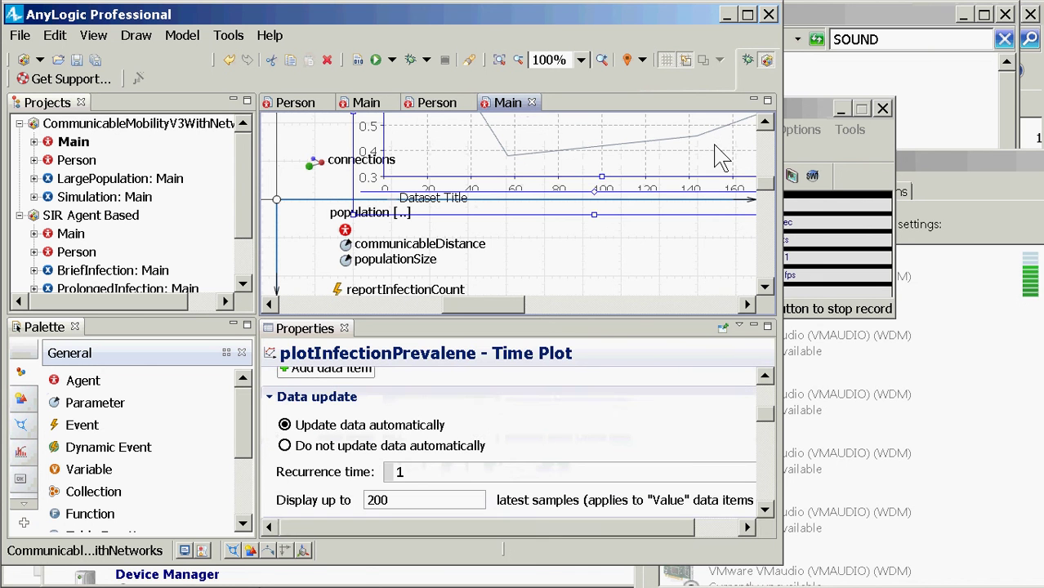
pyautogui.scroll(5, 768, 131)
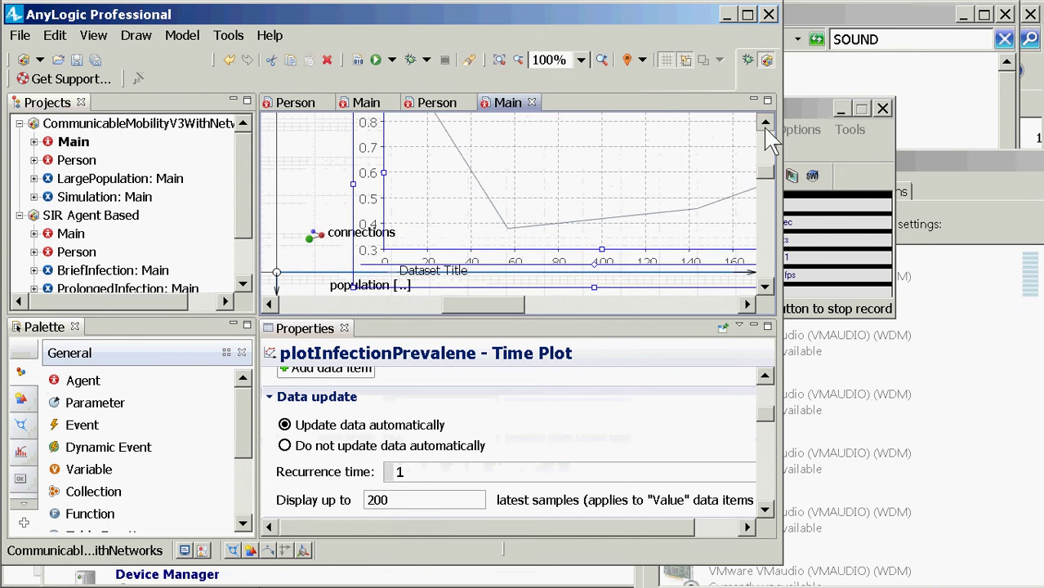
pyautogui.click(766, 124)
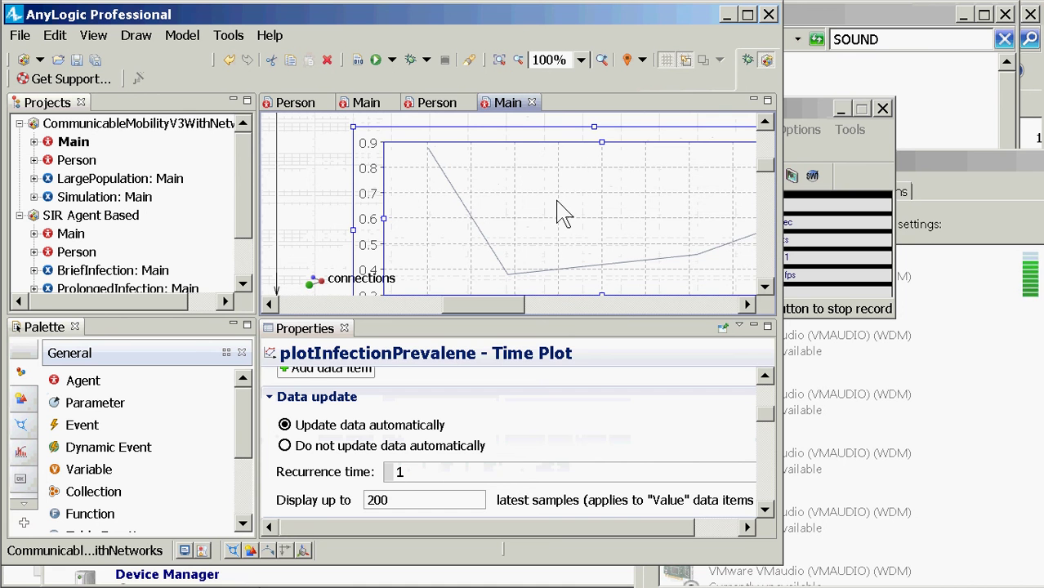
pyautogui.scroll(2, 500, 212)
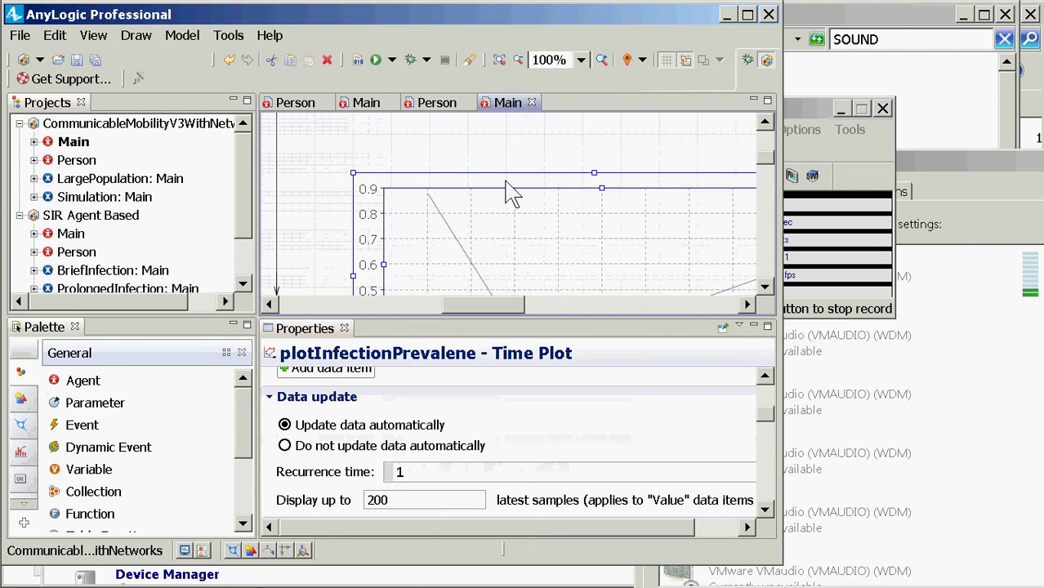
pyautogui.scroll(-2, 488, 240)
pyautogui.moveTo(480, 306); pyautogui.dragTo(502, 308)
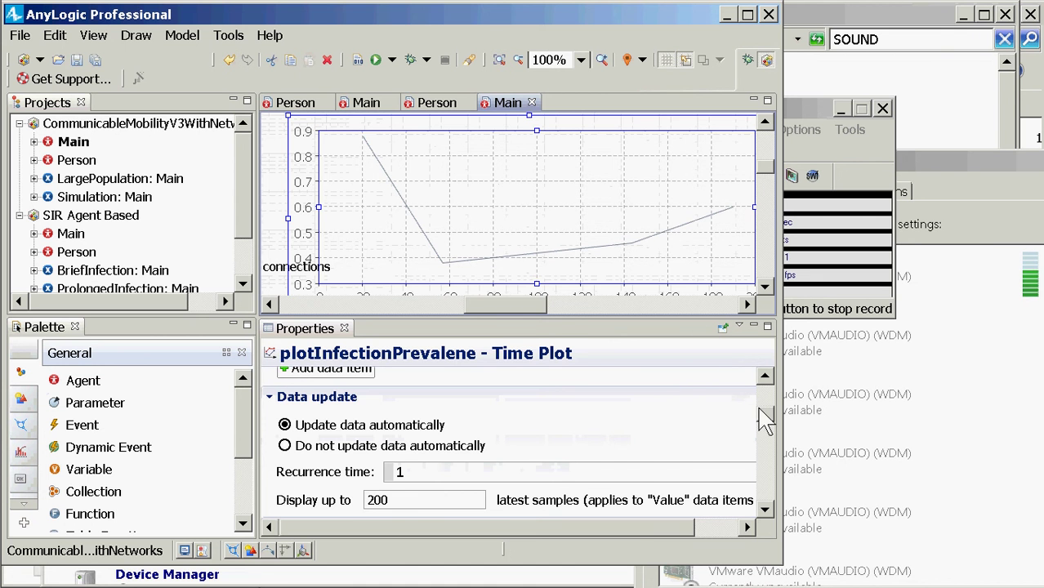
pyautogui.scroll(-1, 770, 425)
pyautogui.scroll(8, 768, 392)
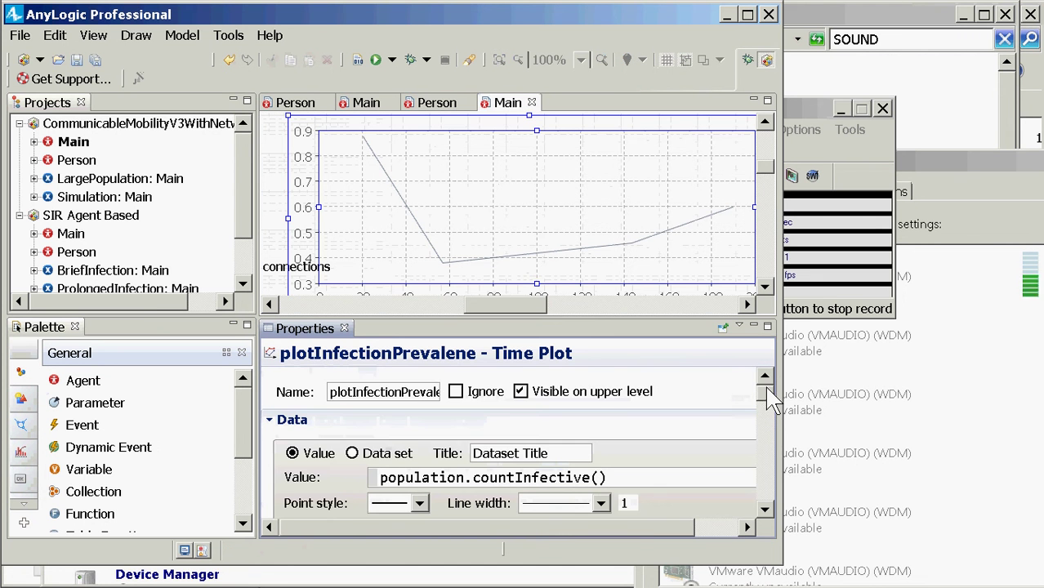
pyautogui.scroll(-2, 769, 392)
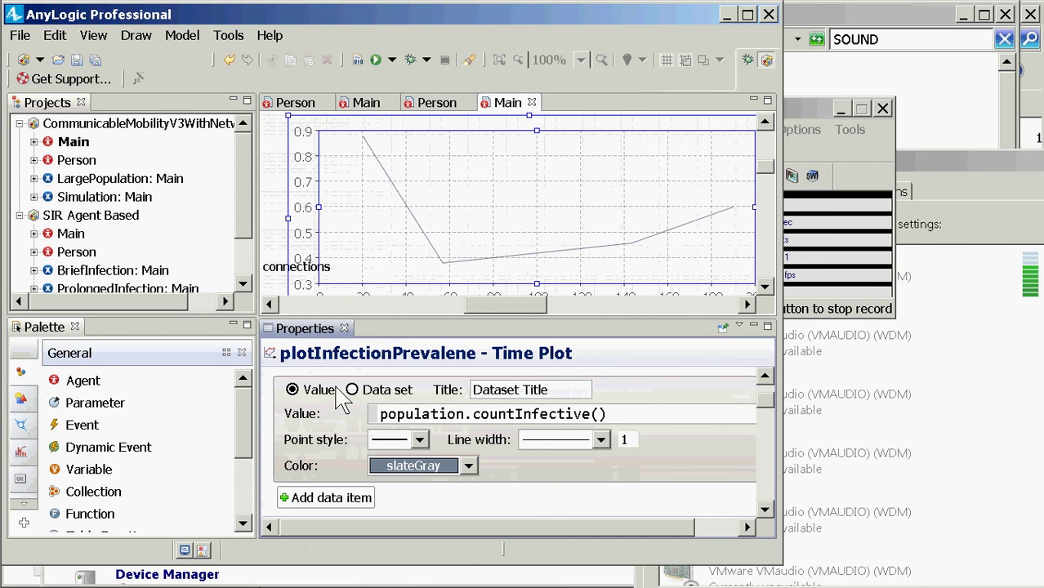
pyautogui.click(613, 418)
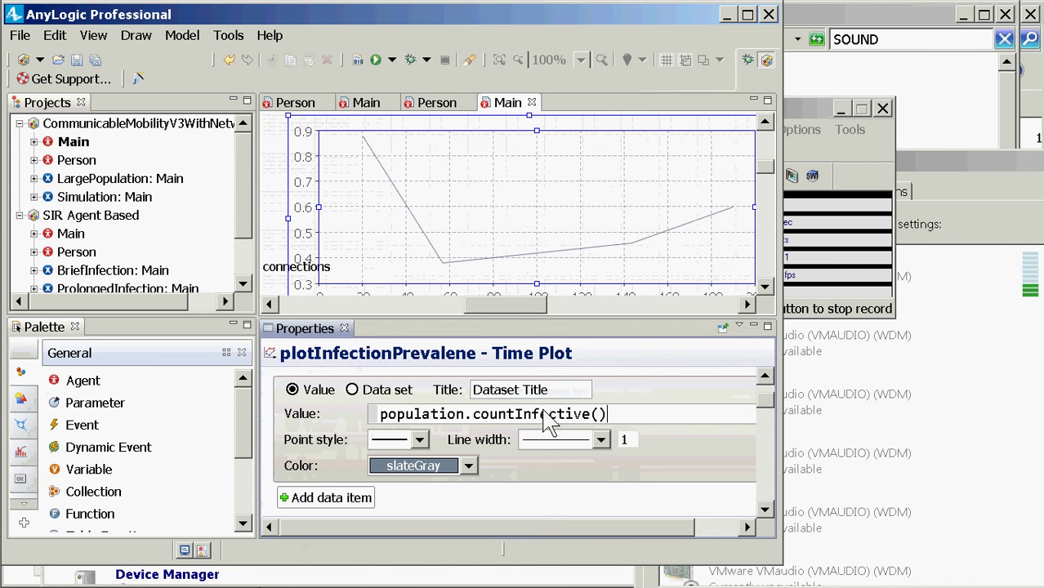
# Step: Set the title of the time plot's data item to "Prevalent Case Count"
pyautogui.moveTo(565, 390); pyautogui.dragTo(456, 393)
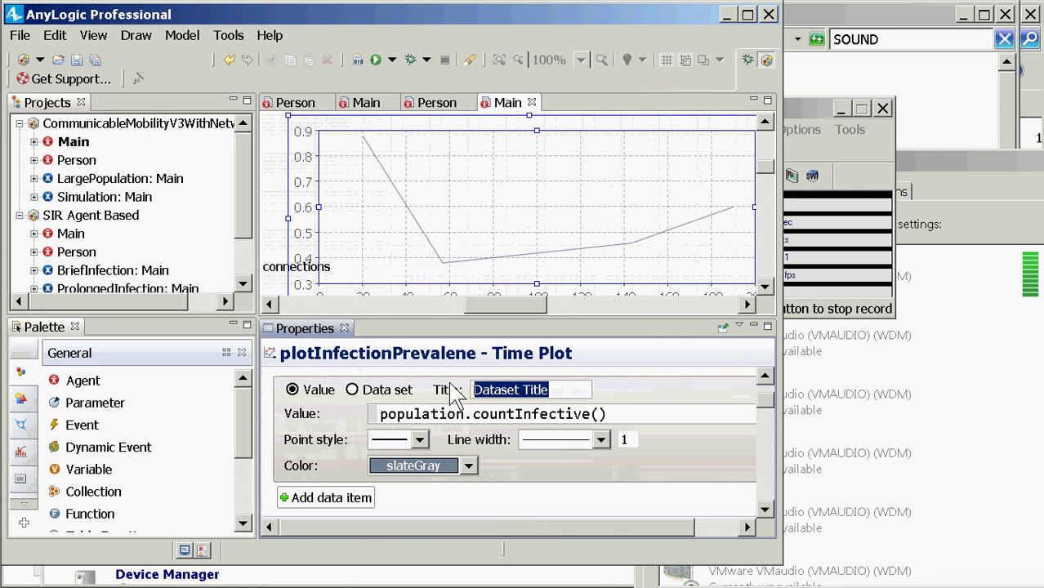
pyautogui.write('cOUNT')
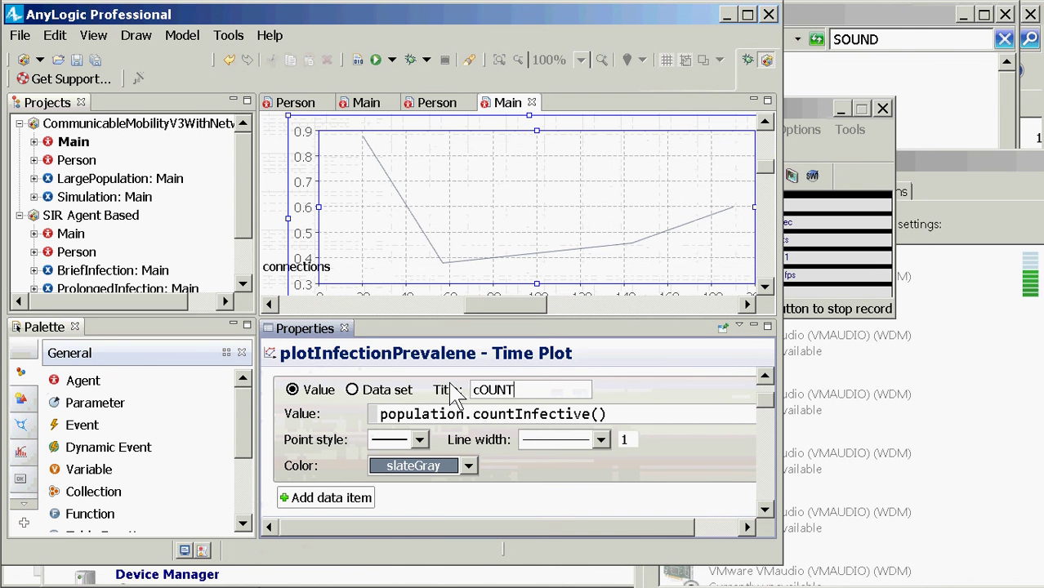
pyautogui.press('BackSpace')
pyautogui.press('BackSpace')
pyautogui.press('BackSpace')
pyautogui.press('BackSpace')
pyautogui.press('BackSpace')
pyautogui.write('cOUNT')
pyautogui.press('BackSpace')
pyautogui.press('BackSpace')
pyautogui.press('BackSpace')
pyautogui.press('BackSpace')
pyautogui.press('BackSpace')
pyautogui.write('Pre')
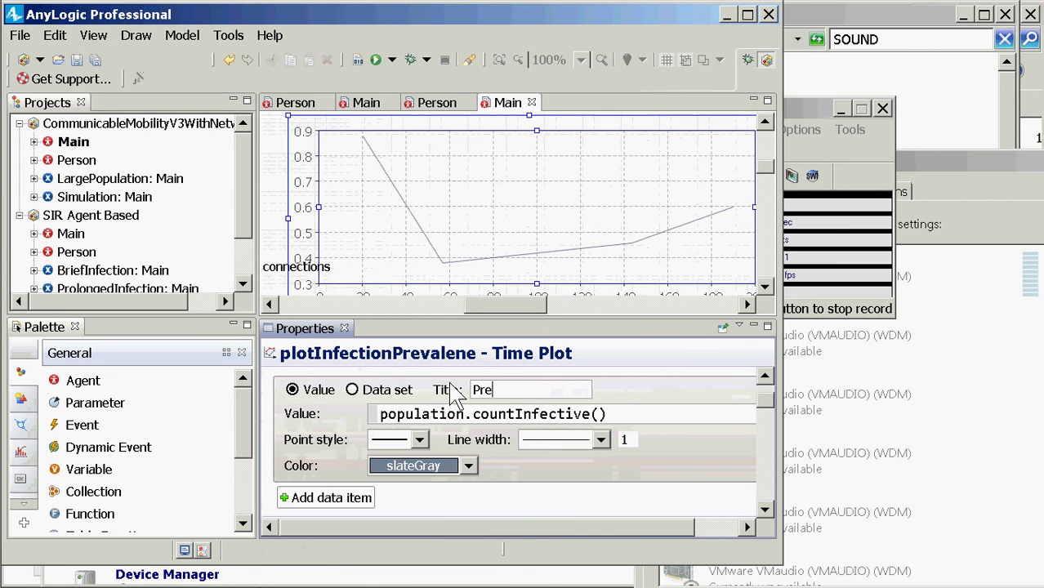
pyautogui.write('valent Case')
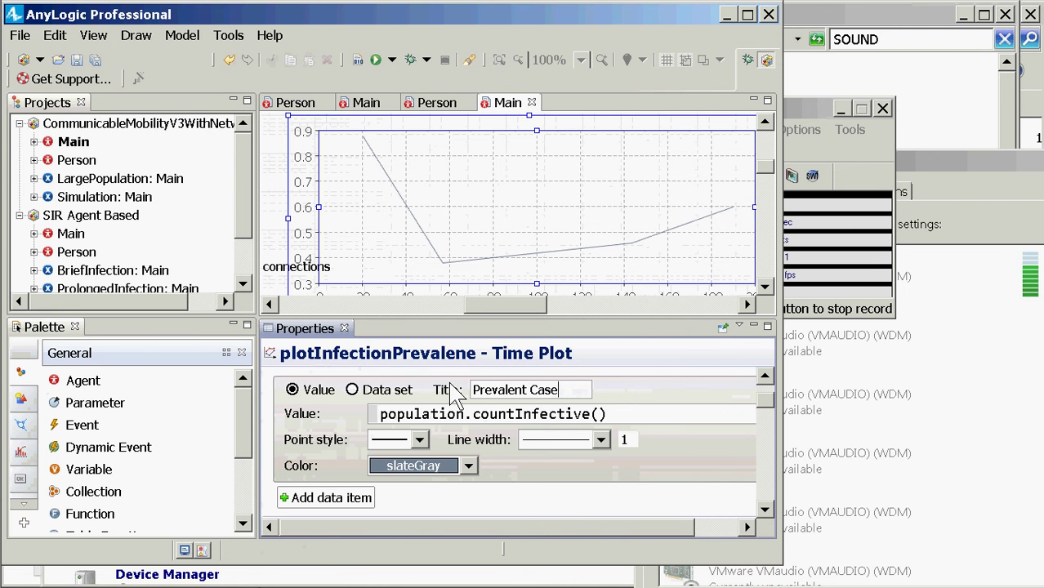
pyautogui.write(' Count')
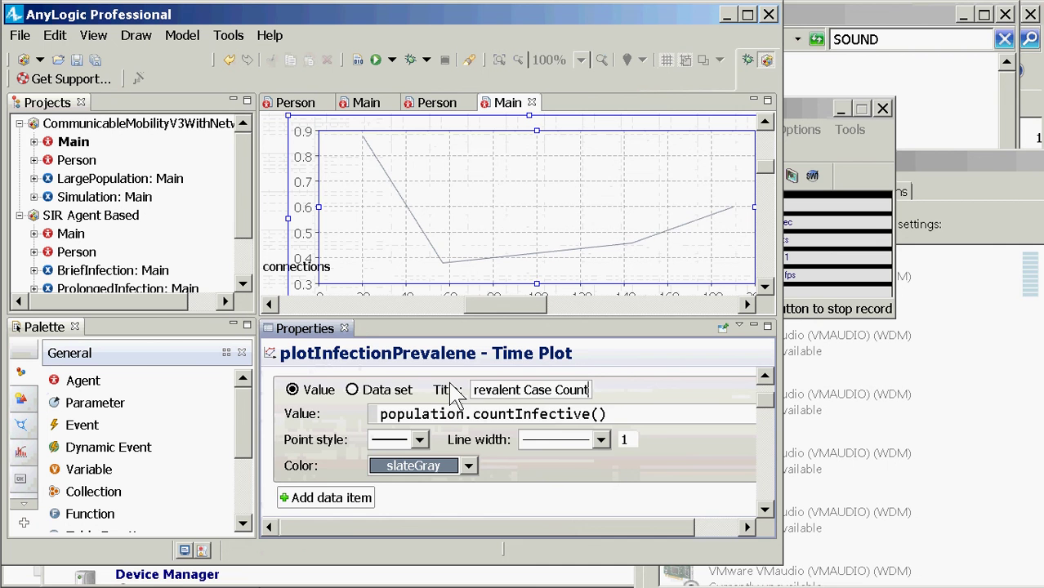
pyautogui.scroll(1, 431, 422)
pyautogui.scroll(-2, 431, 422)
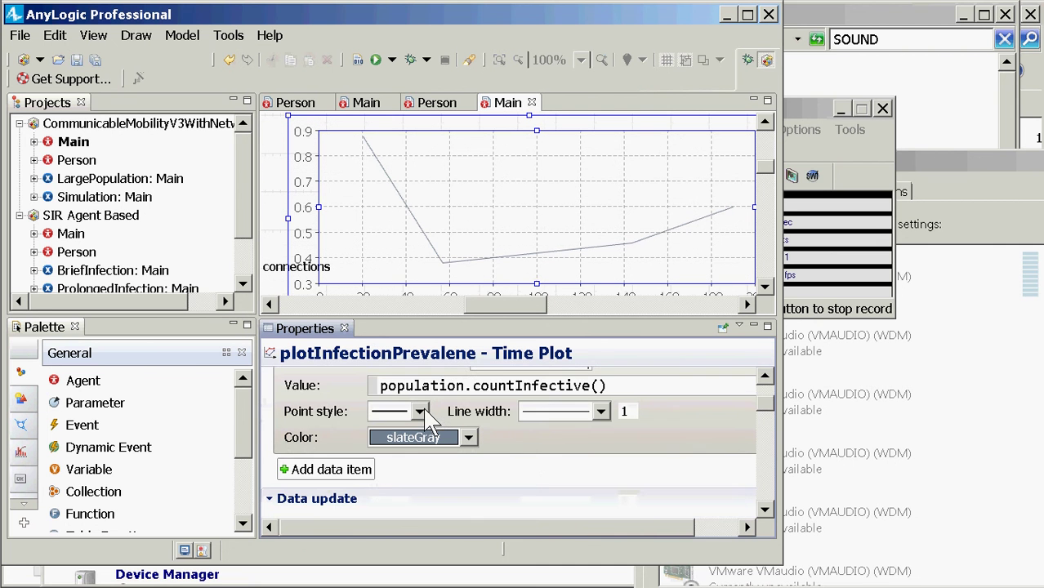
pyautogui.click(477, 276)
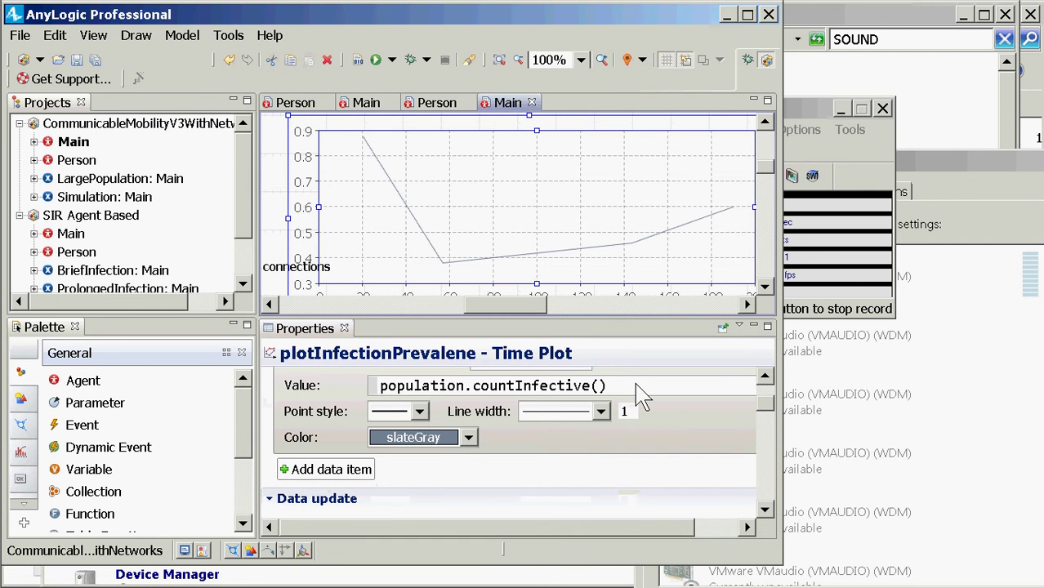
# Step: Save the model and highlight the countInfective call in the time plot's value expression
pyautogui.moveTo(609, 386); pyautogui.dragTo(391, 390)
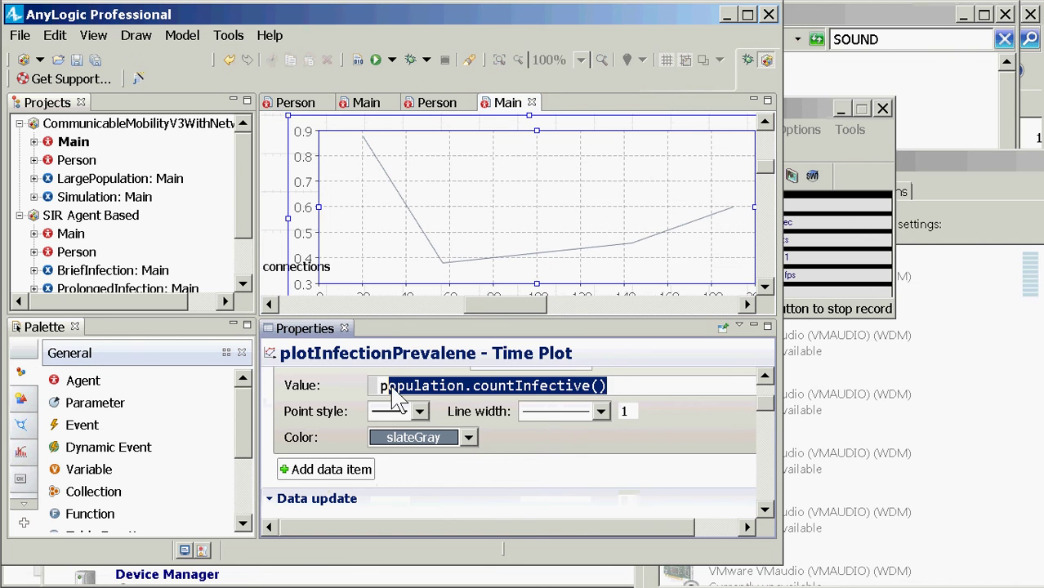
pyautogui.hotkey('ctrl', 's')
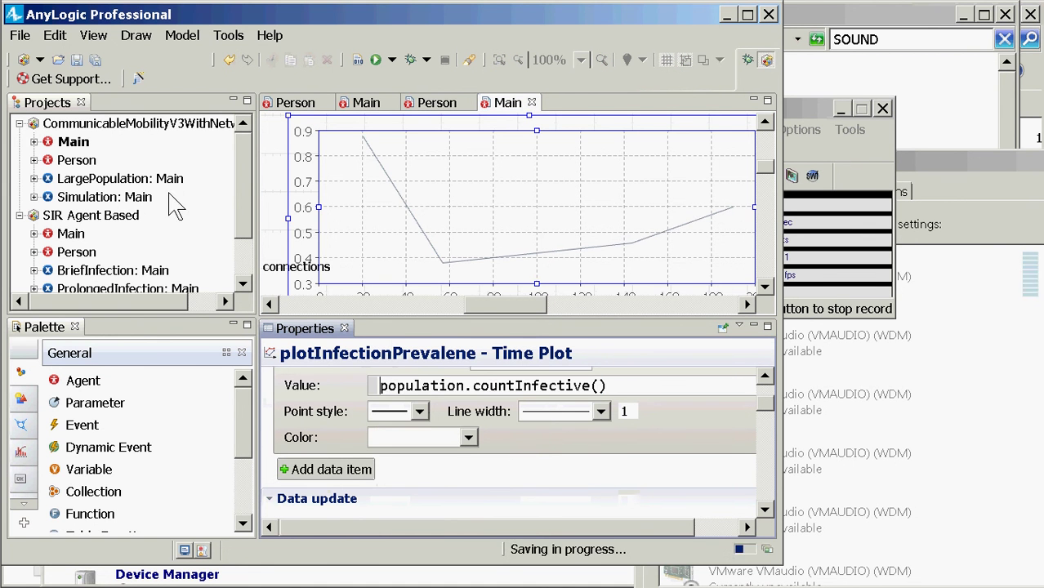
pyautogui.doubleClick(530, 386)
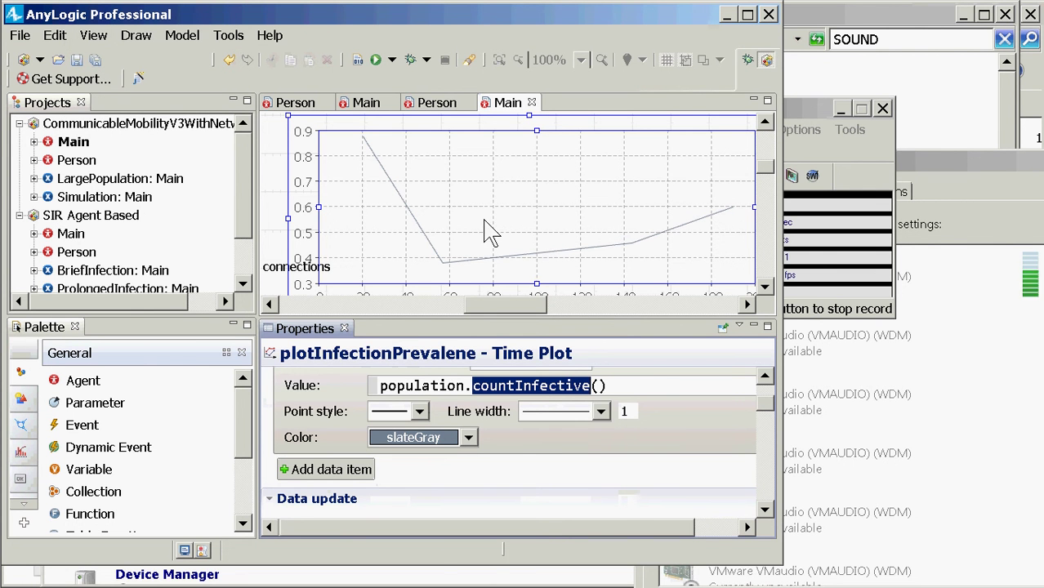
# Step: Enlarge the diagram area of Main below the time plot and select the population object
pyautogui.click(90, 143)
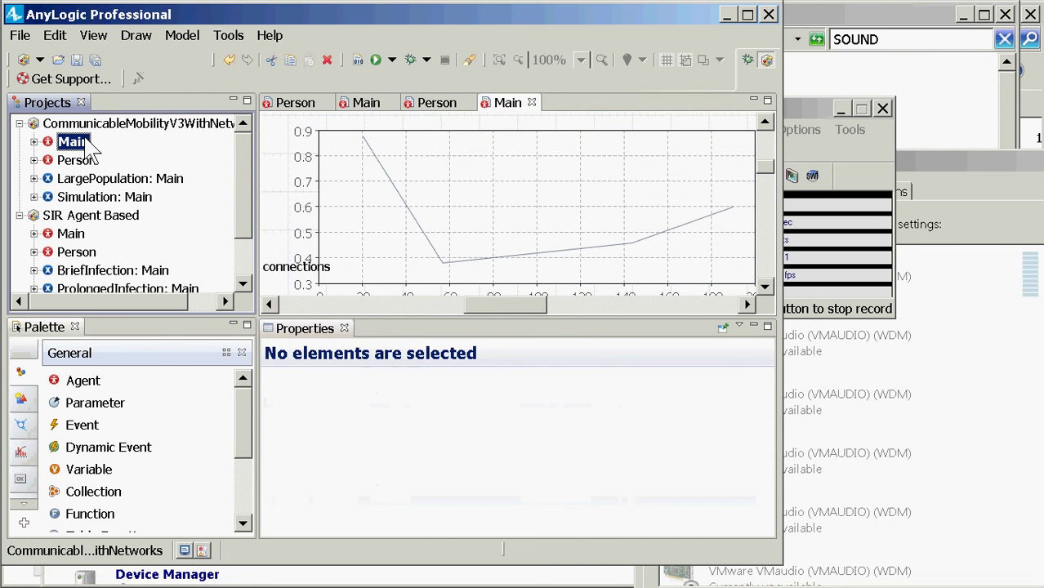
pyautogui.moveTo(491, 322); pyautogui.dragTo(479, 408)
pyautogui.moveTo(478, 459); pyautogui.dragTo(480, 457)
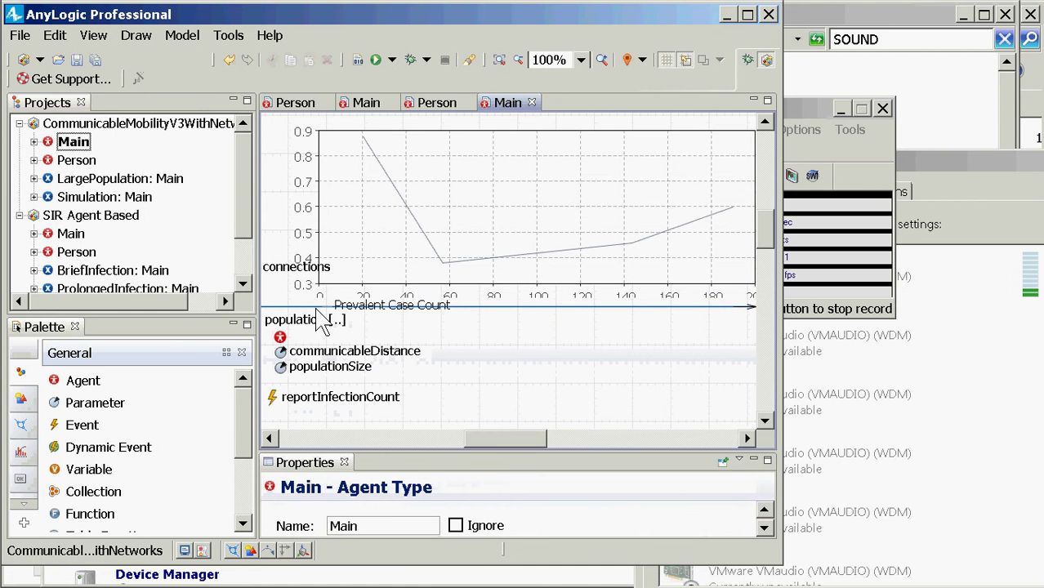
pyautogui.click(279, 352)
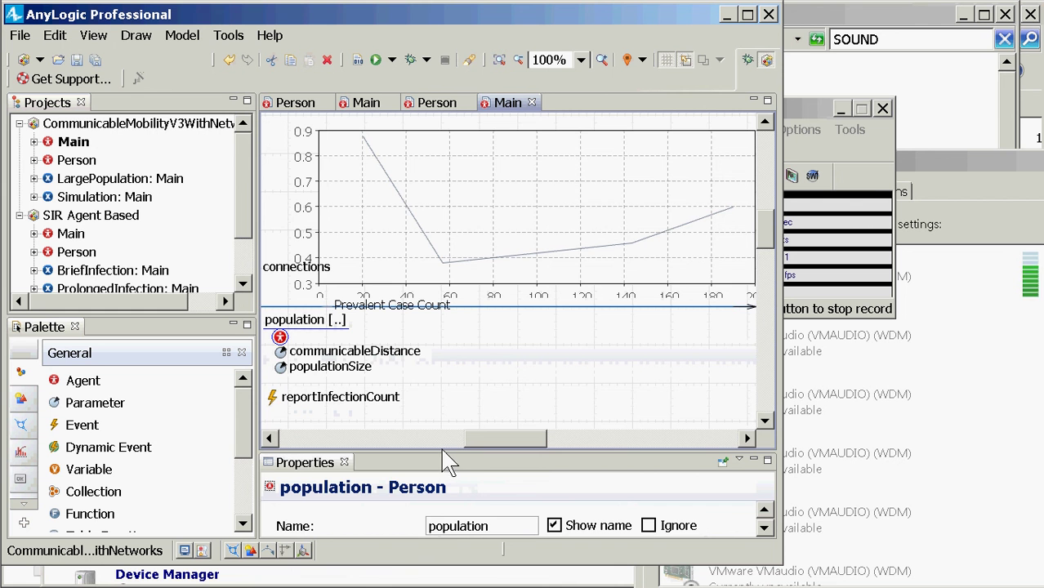
# Step: Enlarge the population's properties area and read the countInfective statistic through the full length of its condition expression
pyautogui.moveTo(443, 460); pyautogui.dragTo(502, 146)
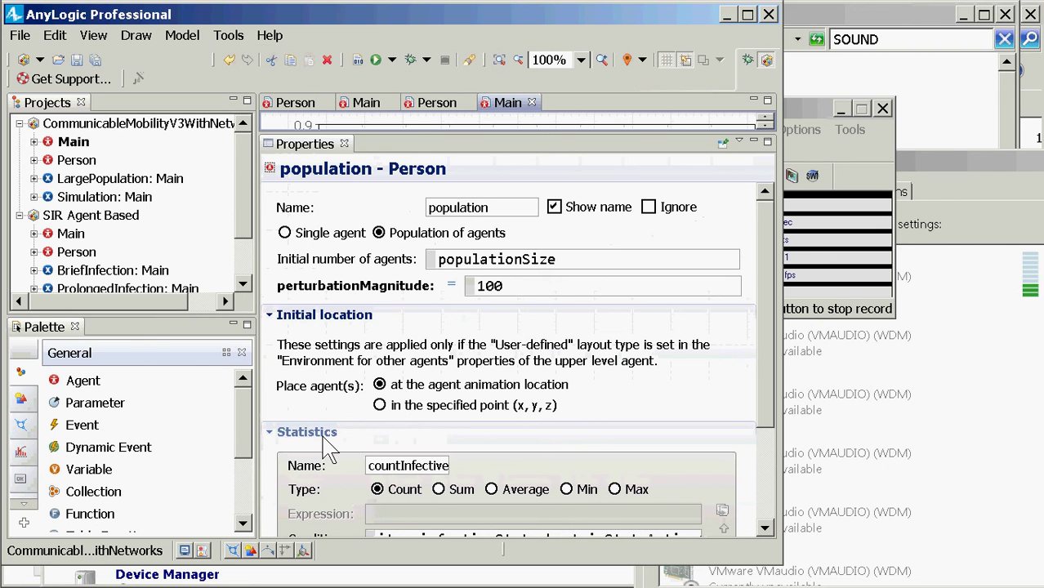
pyautogui.click(432, 471)
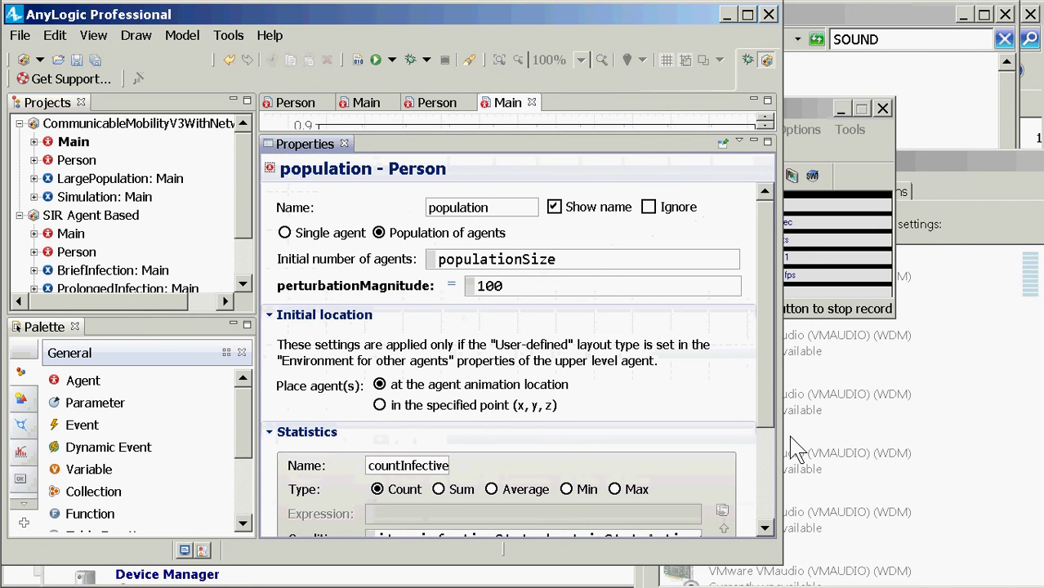
pyautogui.scroll(-3, 766, 433)
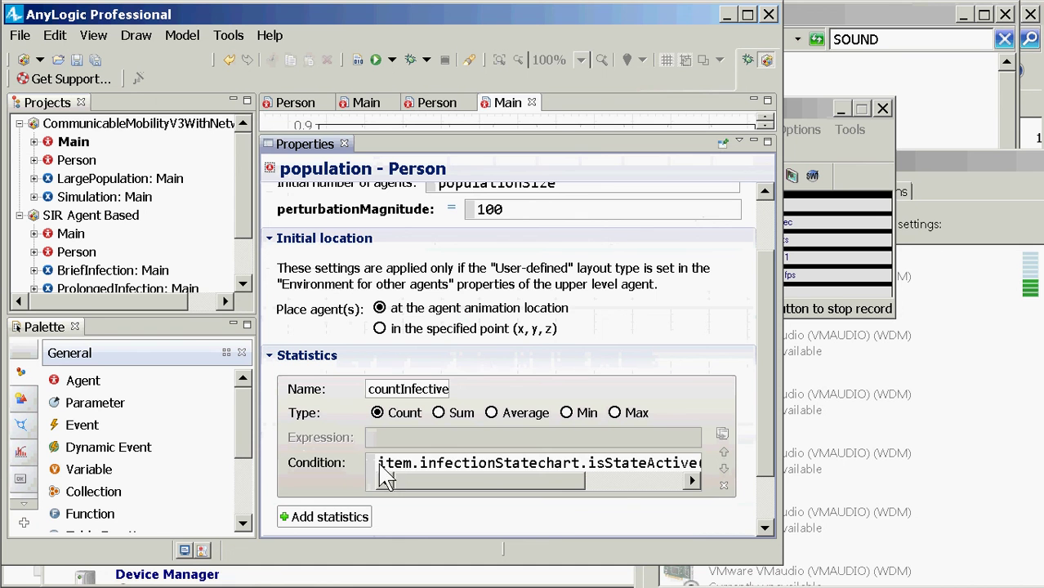
pyautogui.moveTo(378, 464); pyautogui.dragTo(713, 527)
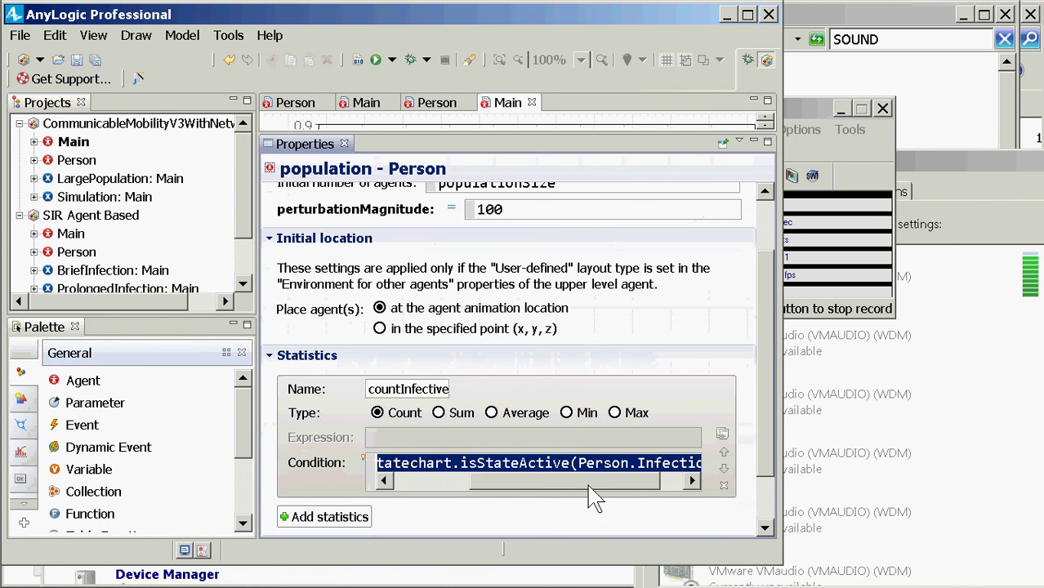
# Step: Highlight the Infectious state name in the countInfective statistic's condition and return to the start of the expression
pyautogui.doubleClick(645, 472)
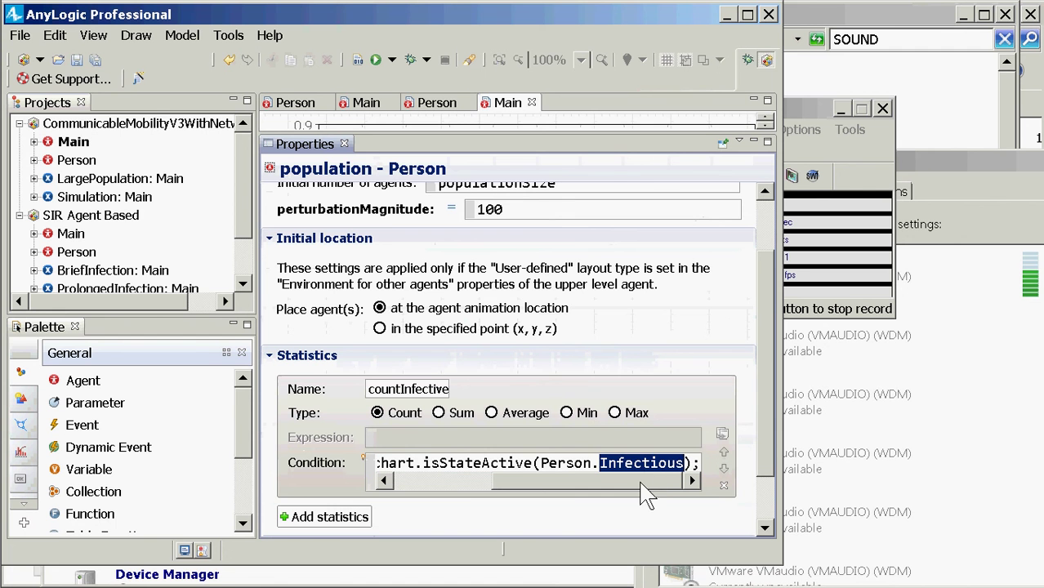
pyautogui.click(465, 484)
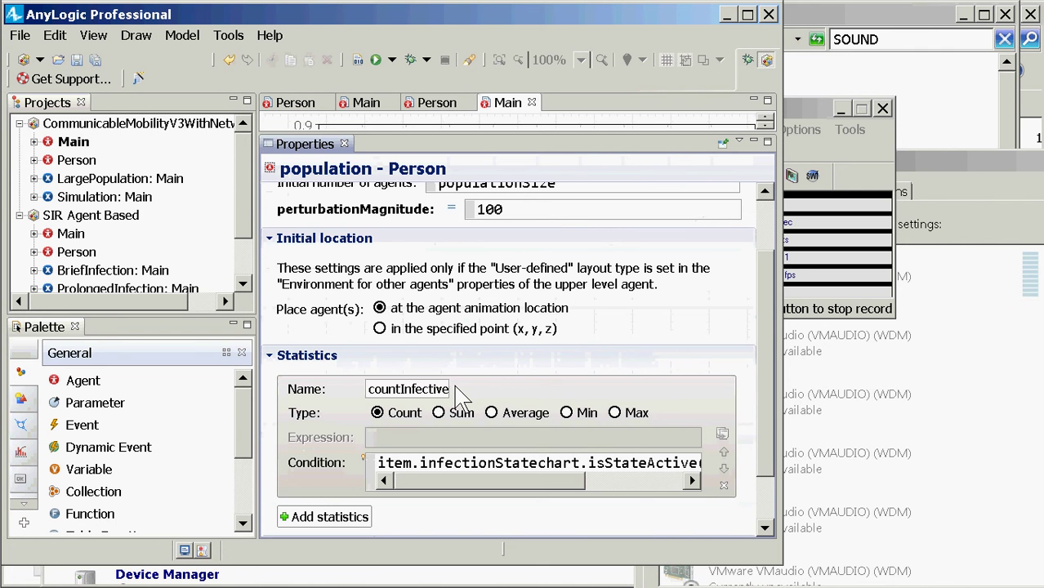
# Step: Open the diagram of the Person agent type in the CommunicableMobilityV3WithNetworks model and enlarge its diagram area
pyautogui.click(72, 142)
pyautogui.click(78, 163)
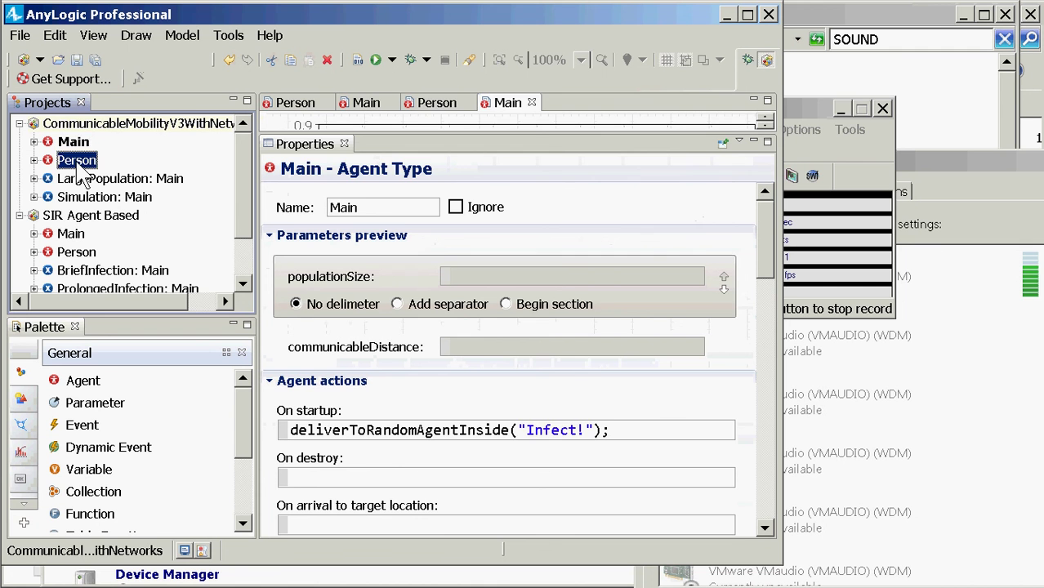
pyautogui.doubleClick(78, 166)
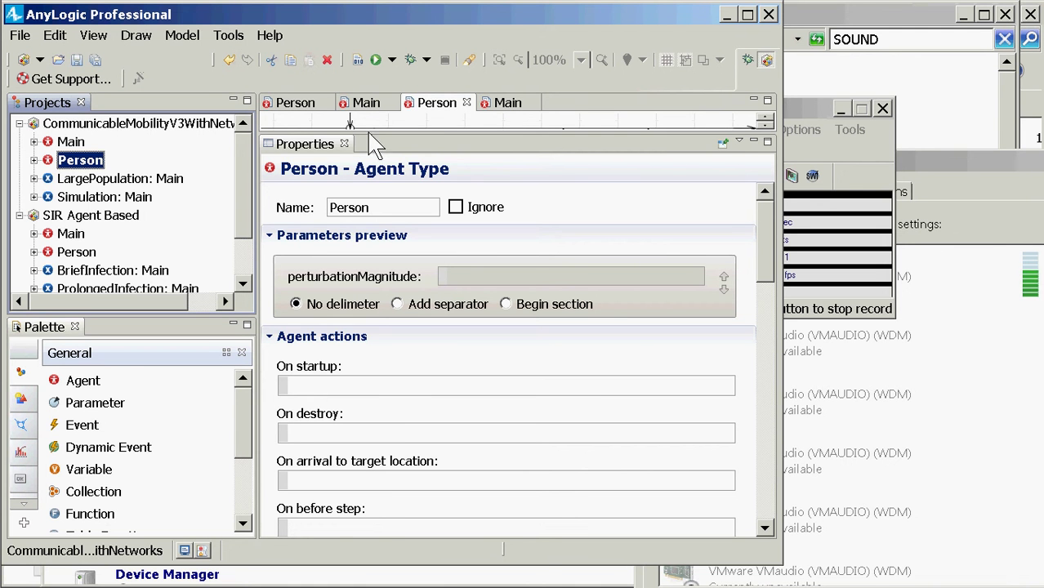
pyautogui.moveTo(359, 135); pyautogui.dragTo(341, 359)
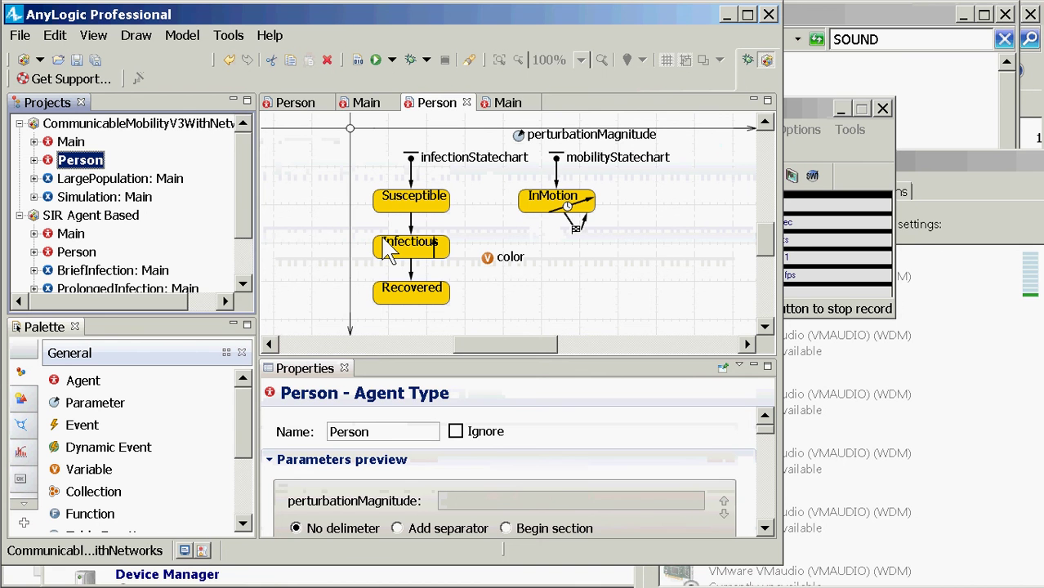
# Step: Inspect the arrivalTransition and the InMotion state of the mobility statechart and highlight the moveTo call in its entry action
pyautogui.click(575, 233)
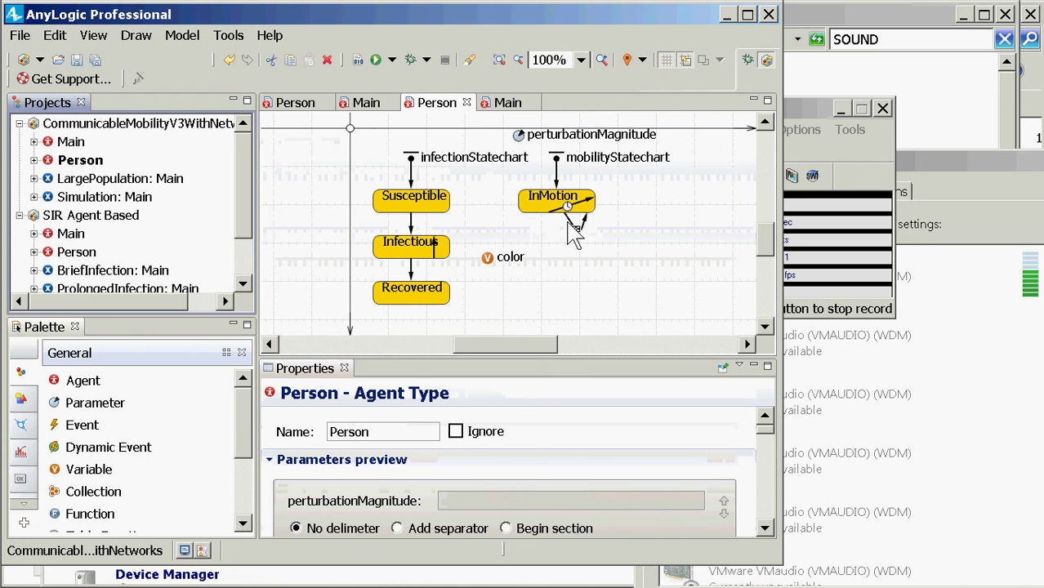
pyautogui.click(570, 223)
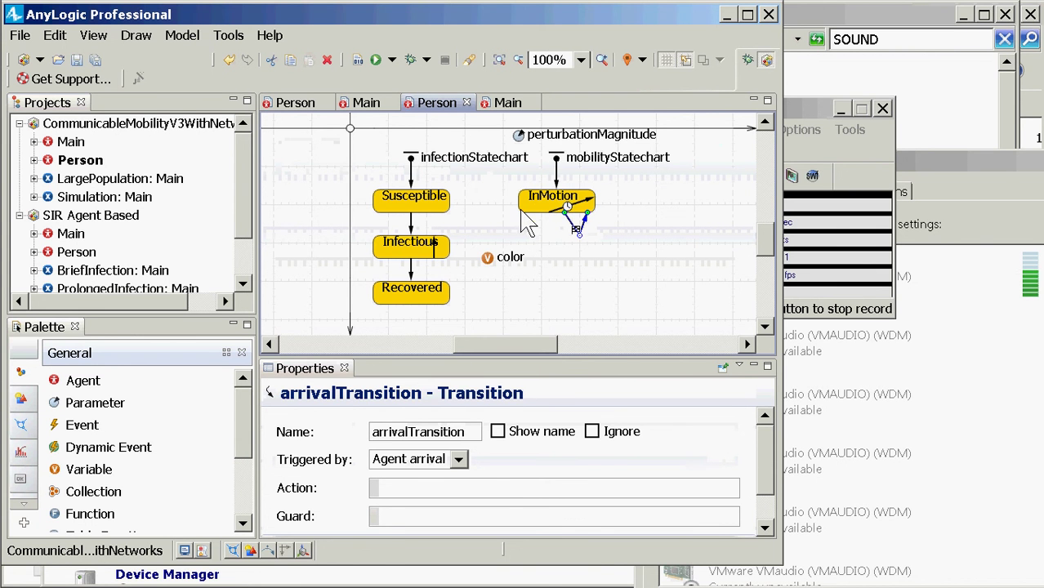
pyautogui.click(572, 204)
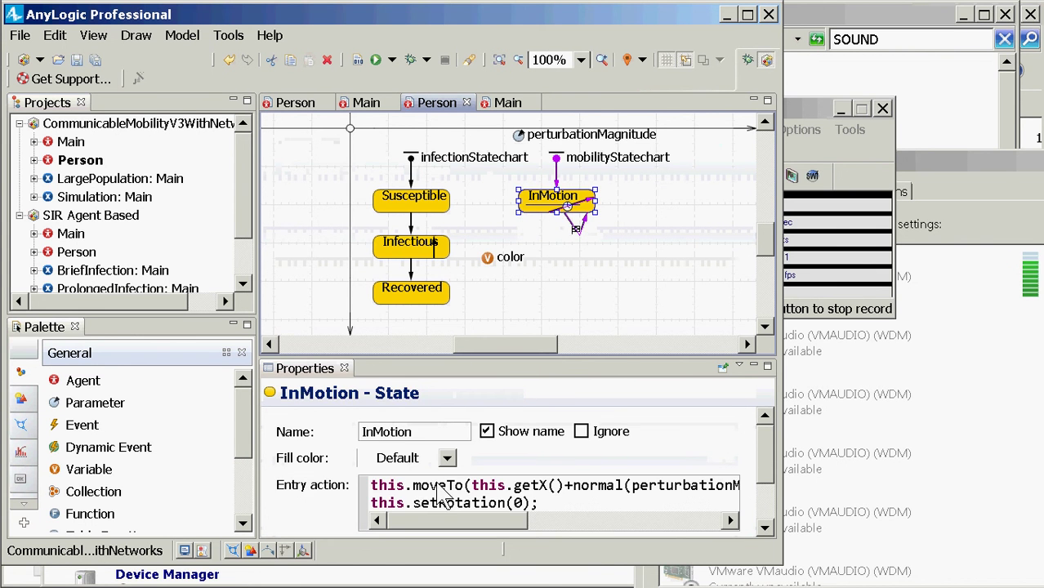
pyautogui.doubleClick(433, 485)
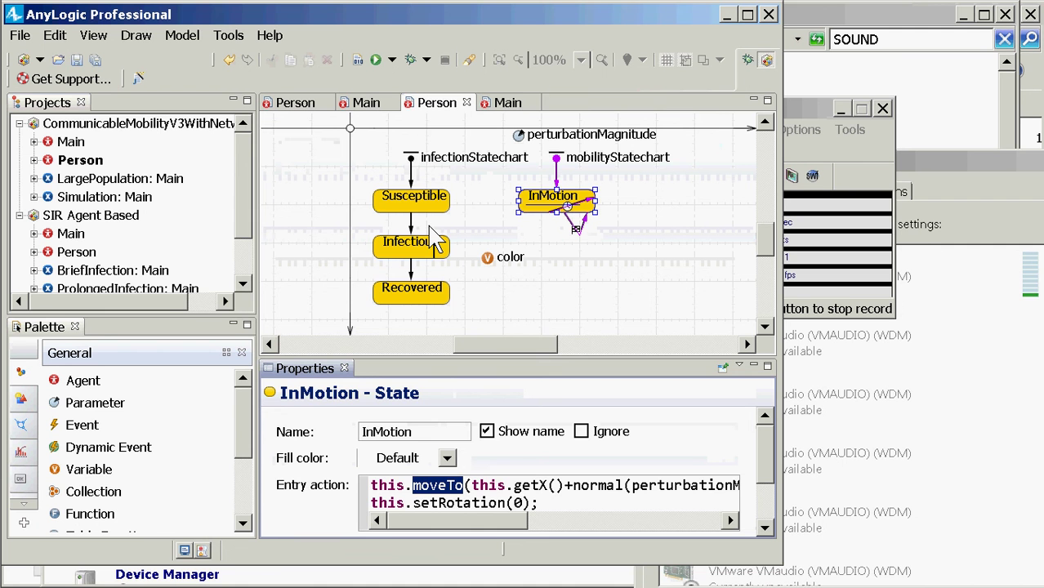
# Step: Run the Simulation experiment of the CommunicableMobilityV3WithNetworks model and close its run window
pyautogui.rightClick(118, 200)
pyautogui.click(137, 481)
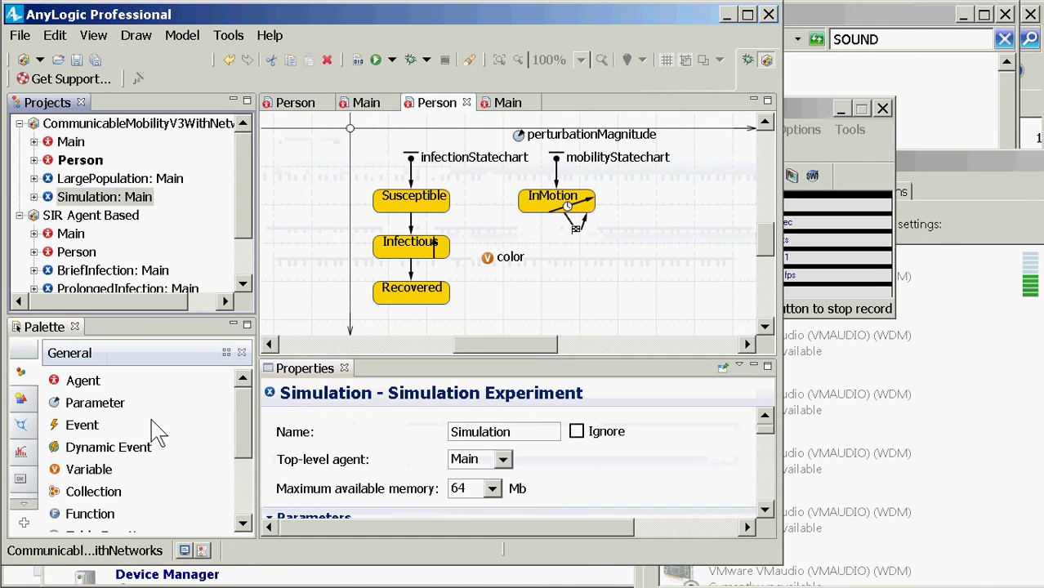
pyautogui.click(114, 154)
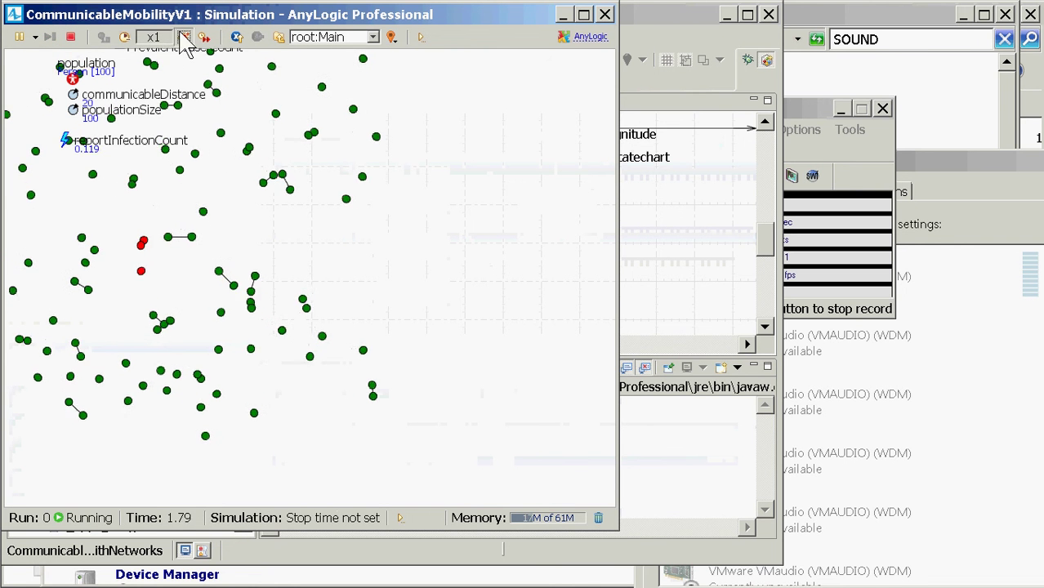
pyautogui.click(604, 14)
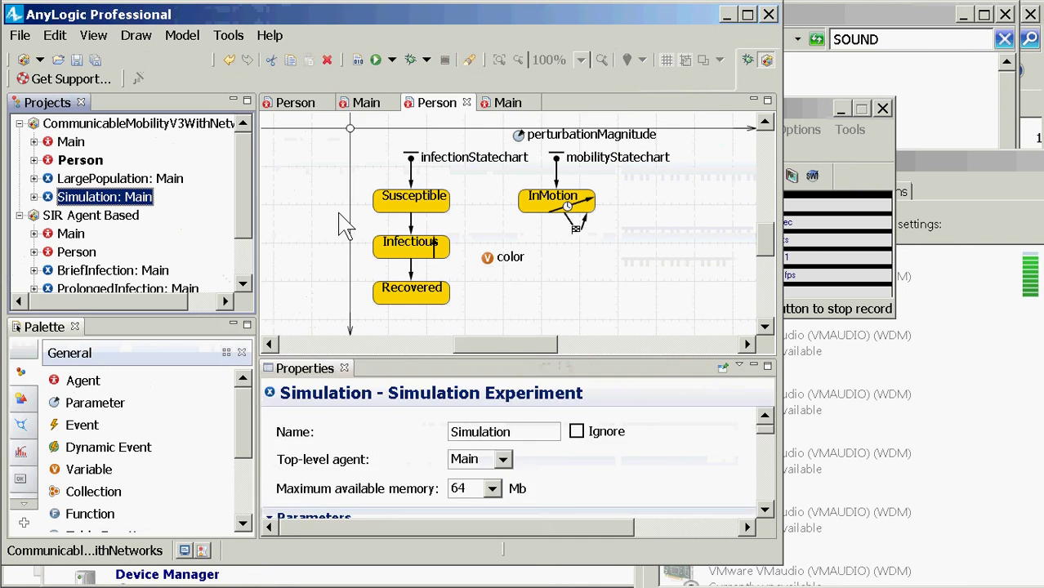
# Step: Inspect Person's color variable, the Susceptible and Infectious states' properties and the perturbationMagnitude parameter
pyautogui.click(487, 258)
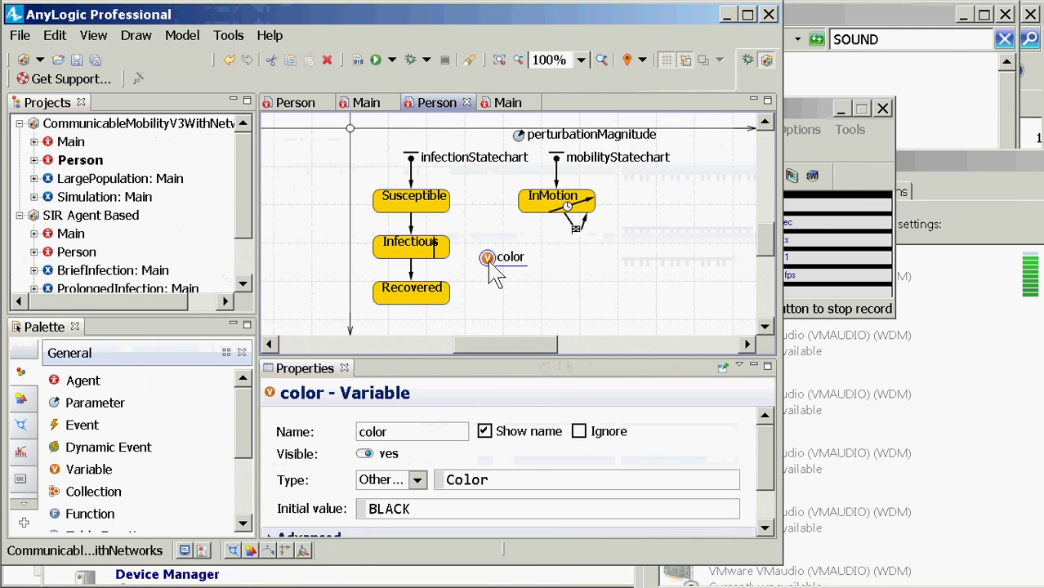
pyautogui.click(427, 199)
pyautogui.click(412, 245)
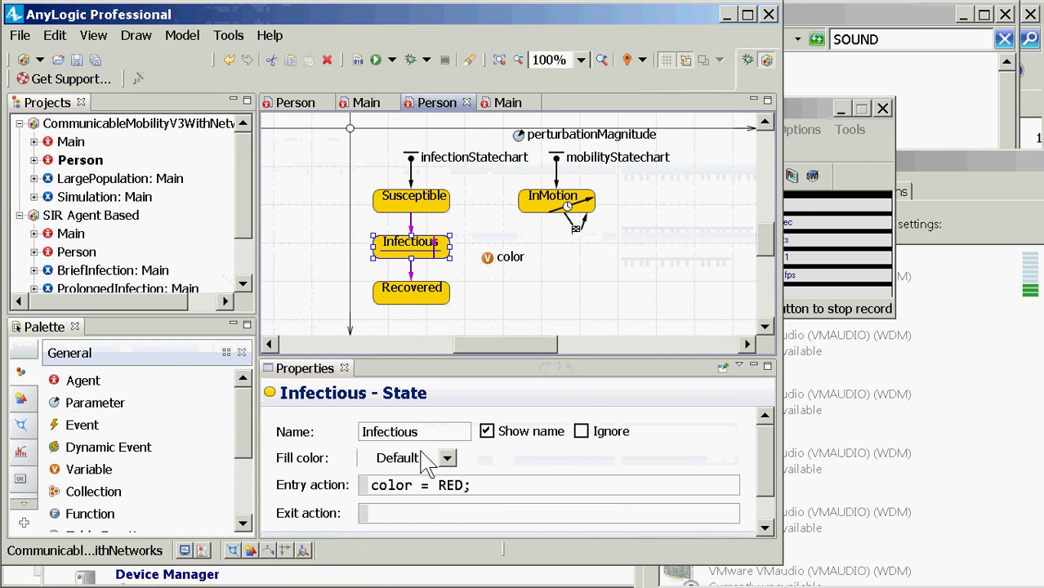
pyautogui.click(518, 136)
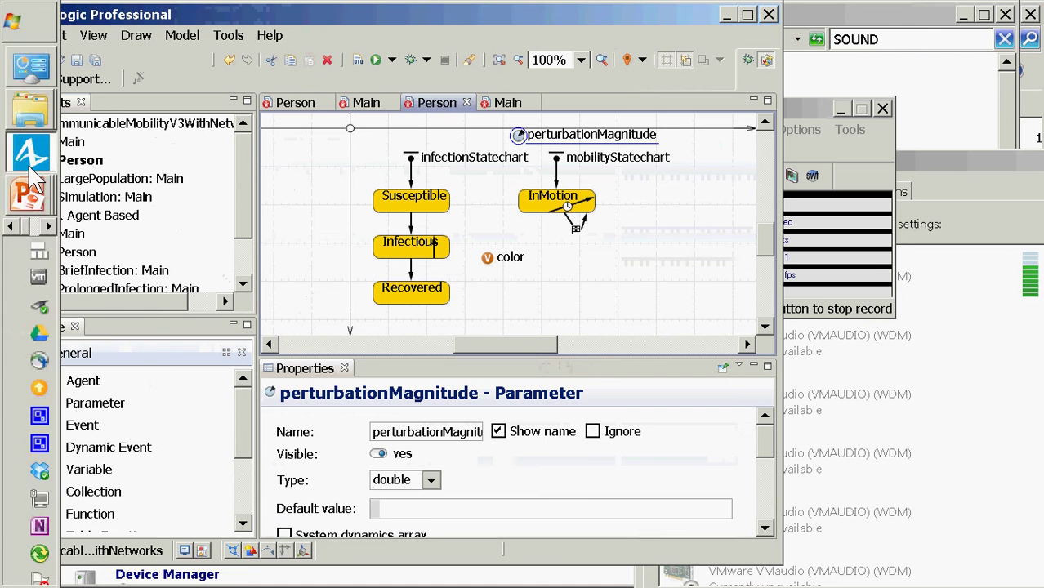
# Step: Open Main's diagram and read the population object's initial number of agents, perturbationMagnitude and initial location settings
pyautogui.doubleClick(71, 142)
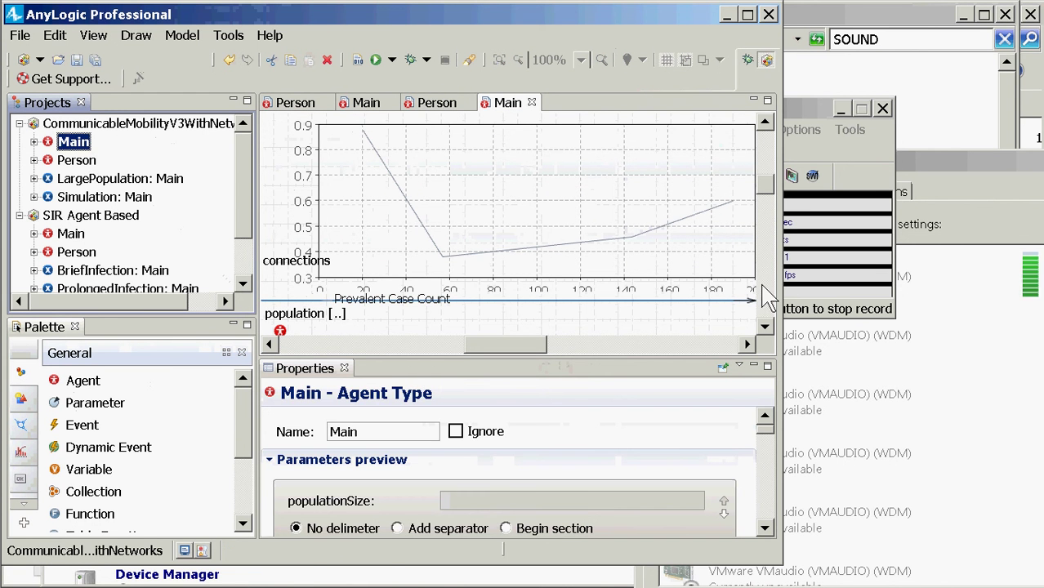
pyautogui.scroll(-2, 765, 292)
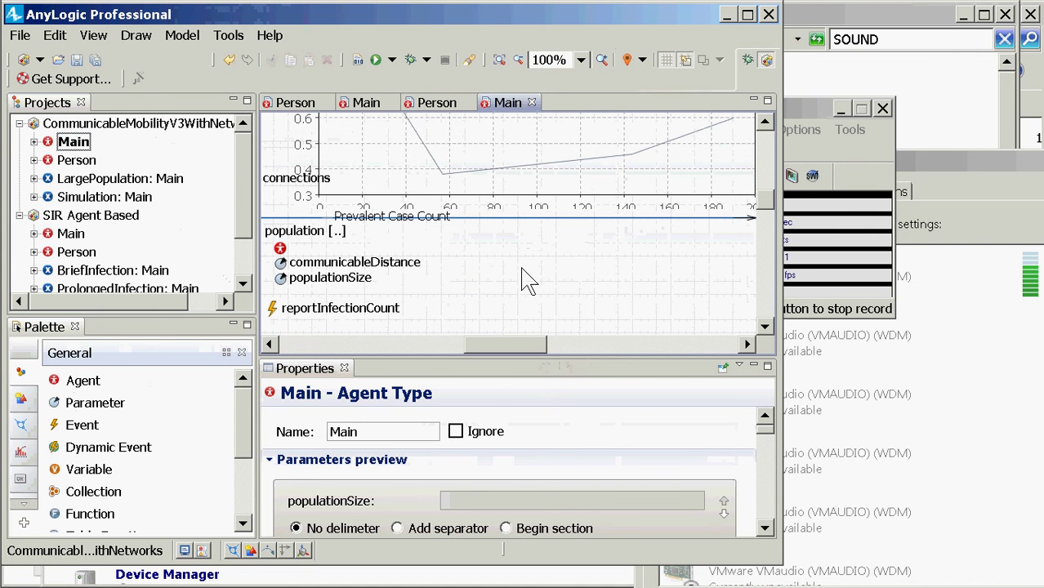
pyautogui.click(280, 248)
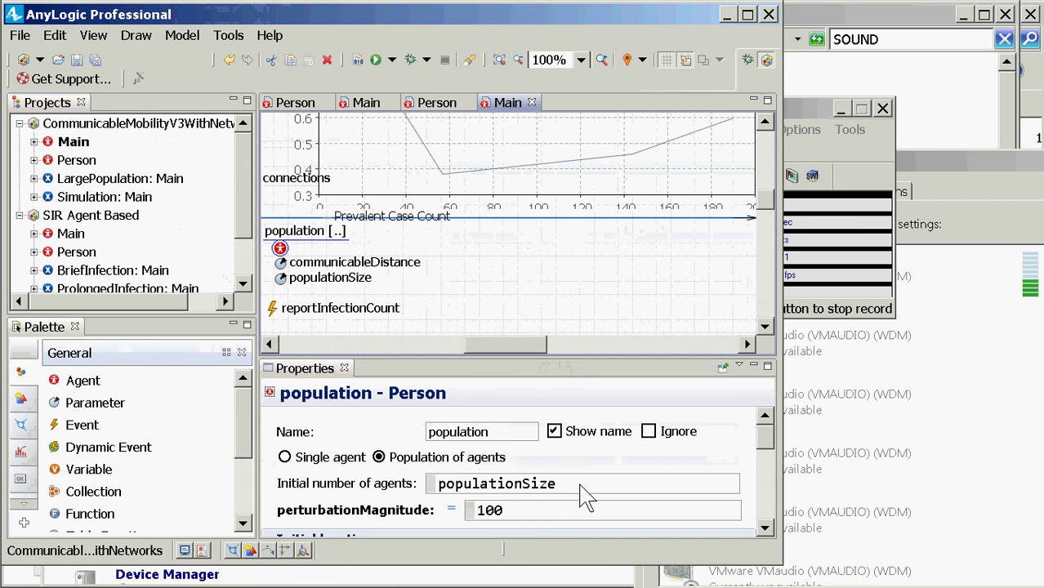
pyautogui.scroll(-3, 582, 494)
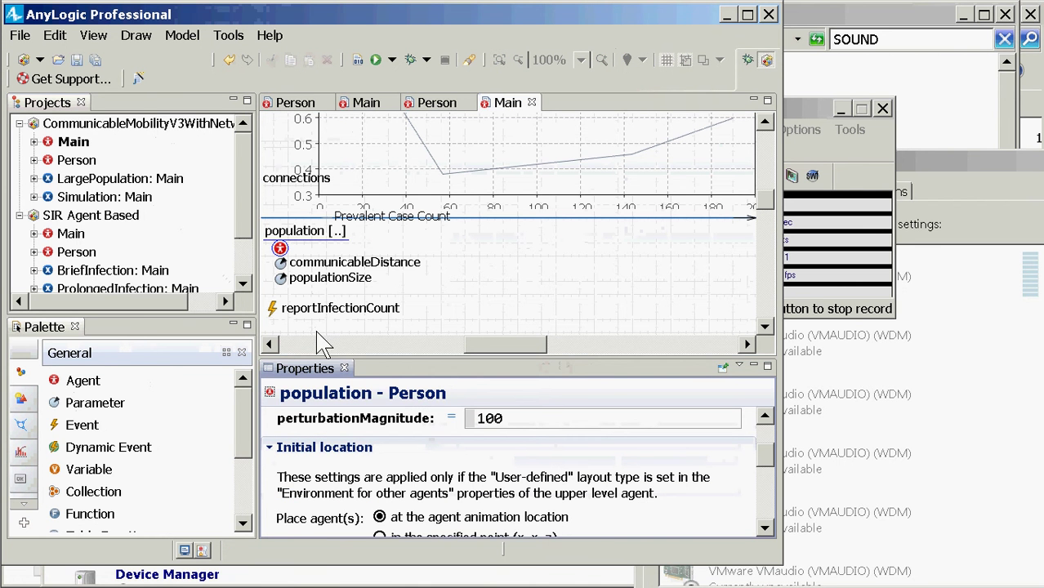
# Step: Select the reportInfectionCount event in Main and examine its trigger mode and first occurrence time
pyautogui.click(270, 344)
pyautogui.click(269, 345)
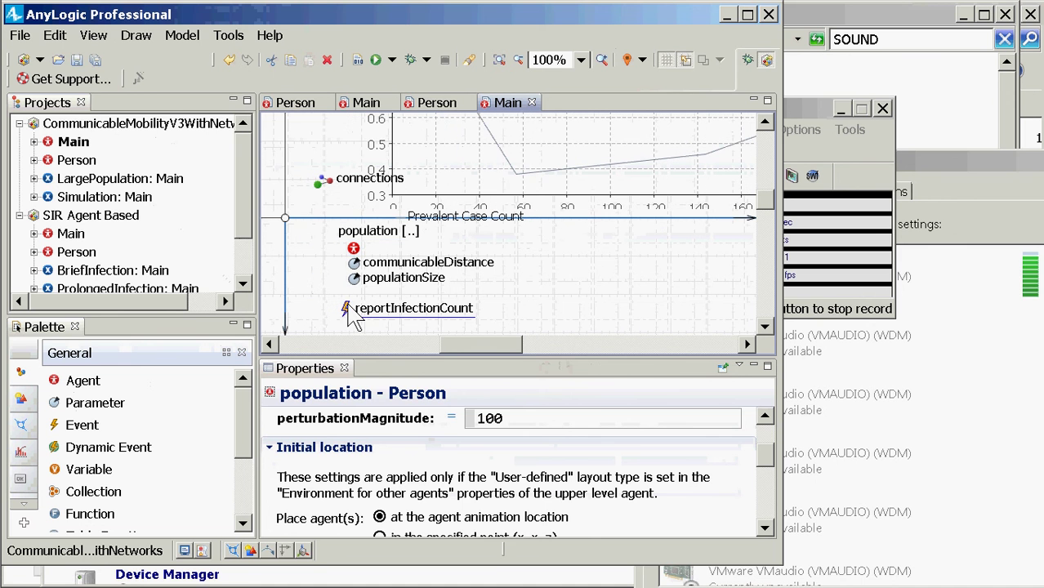
pyautogui.click(349, 310)
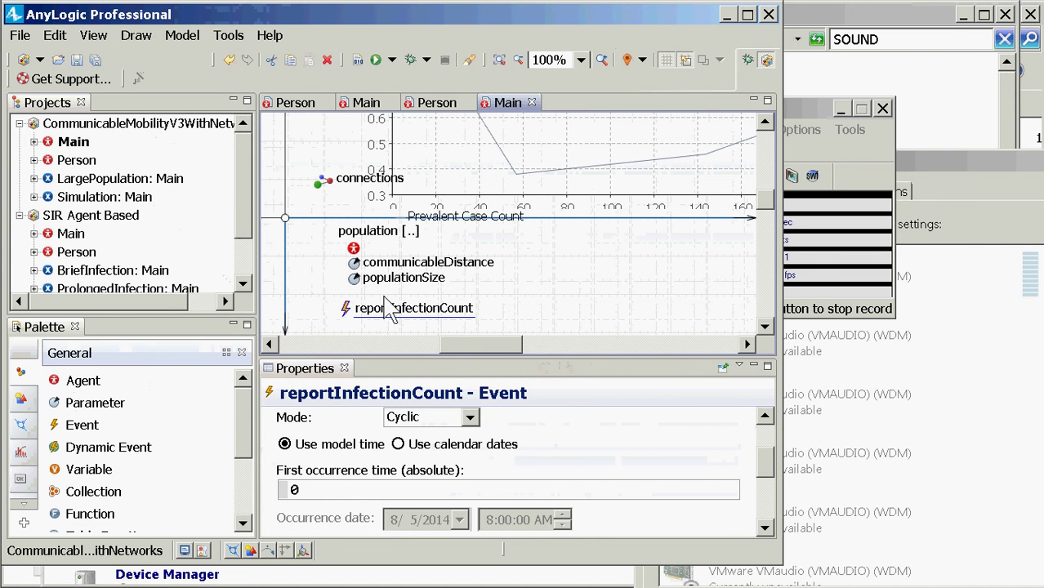
# Step: Select Main's population object, communicableDistance parameter and populationSize parameter in turn to review their properties
pyautogui.click(764, 326)
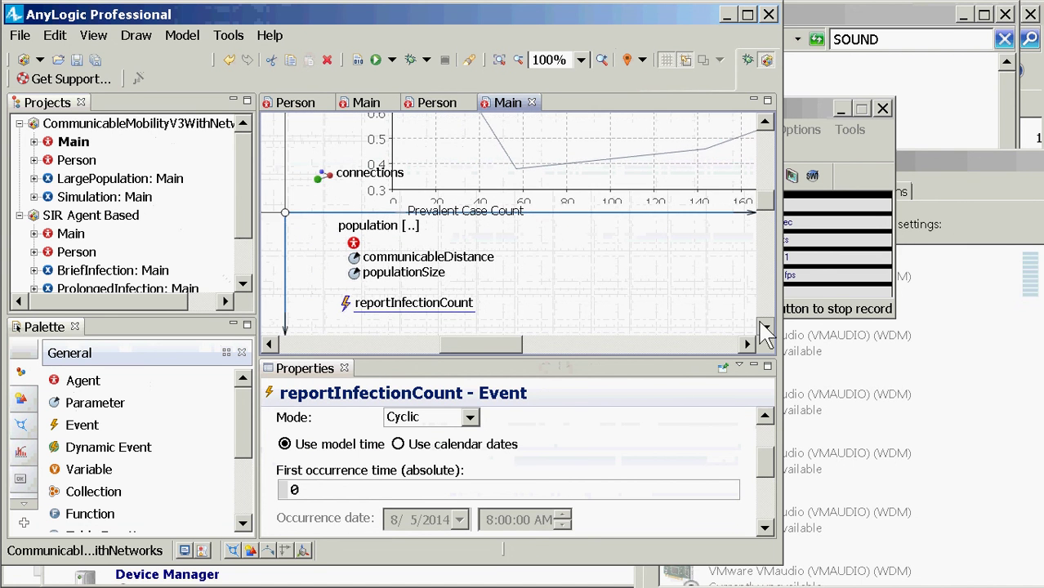
pyautogui.click(764, 326)
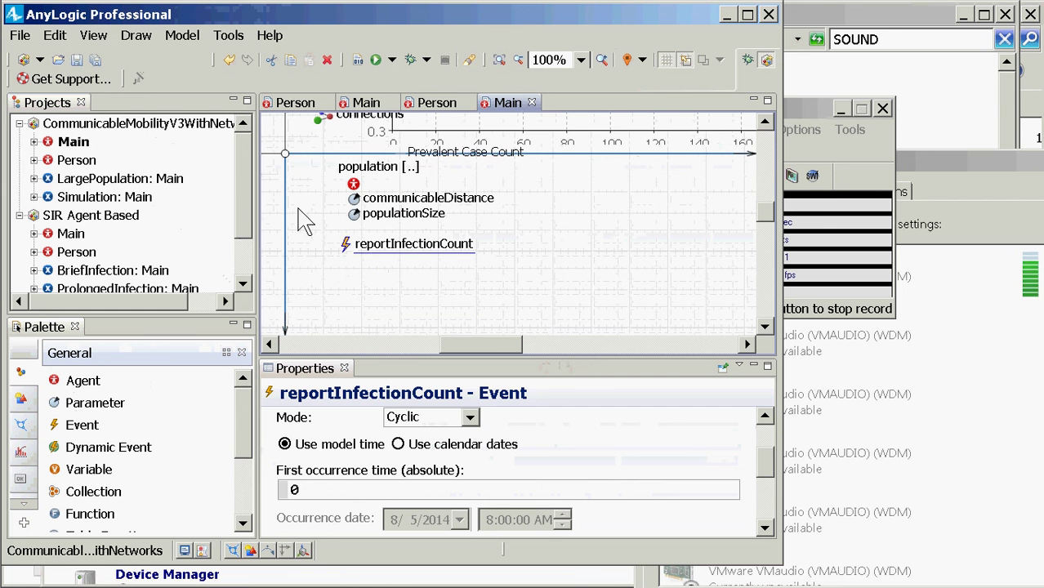
pyautogui.click(353, 184)
pyautogui.click(354, 199)
pyautogui.click(353, 214)
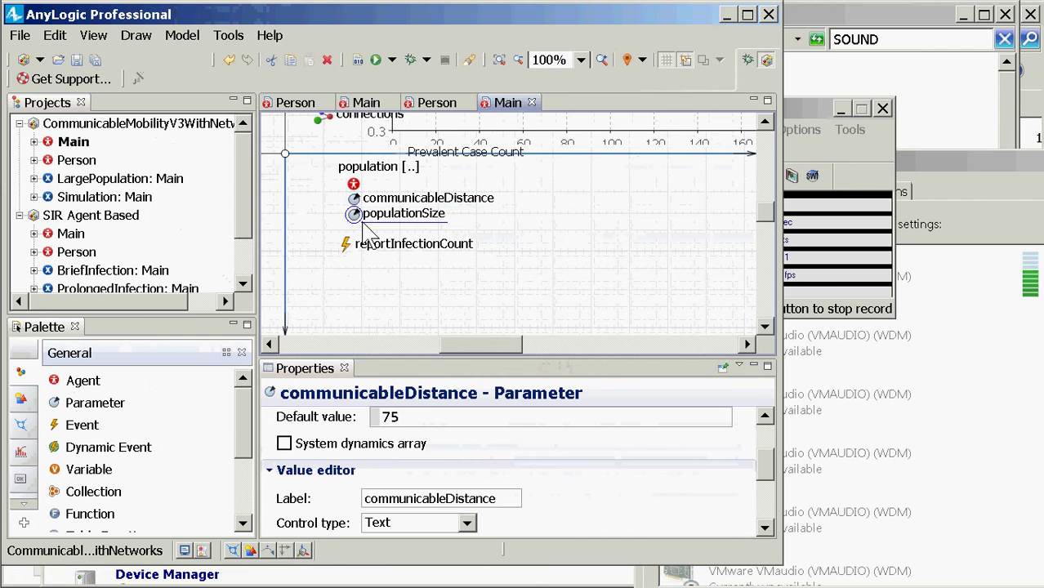
# Step: Open the LargePopulation experiment and enlarge its properties area to read the populationSize and communicableDistance parameters
pyautogui.doubleClick(120, 178)
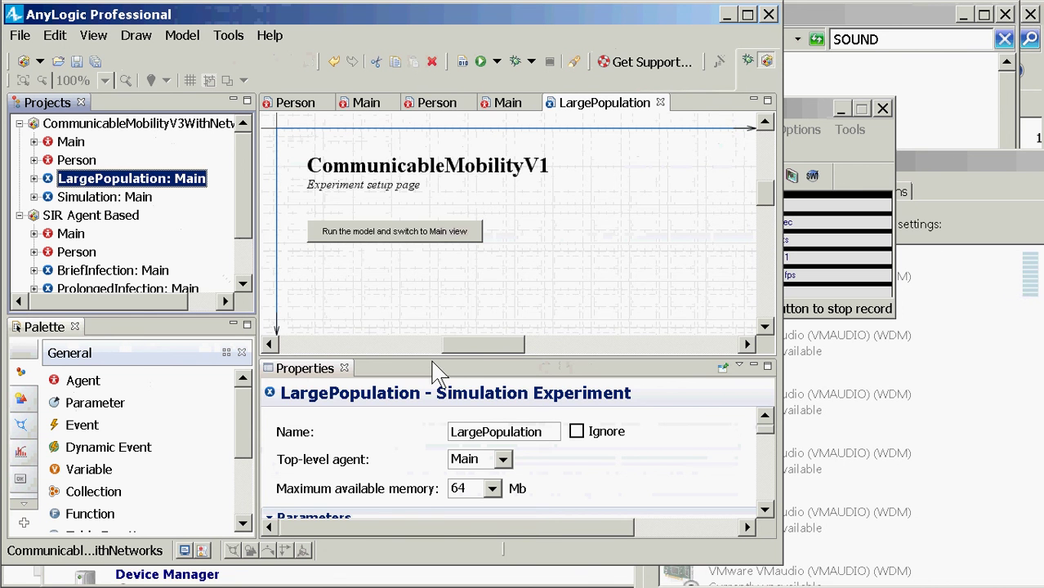
pyautogui.moveTo(427, 357); pyautogui.dragTo(454, 213)
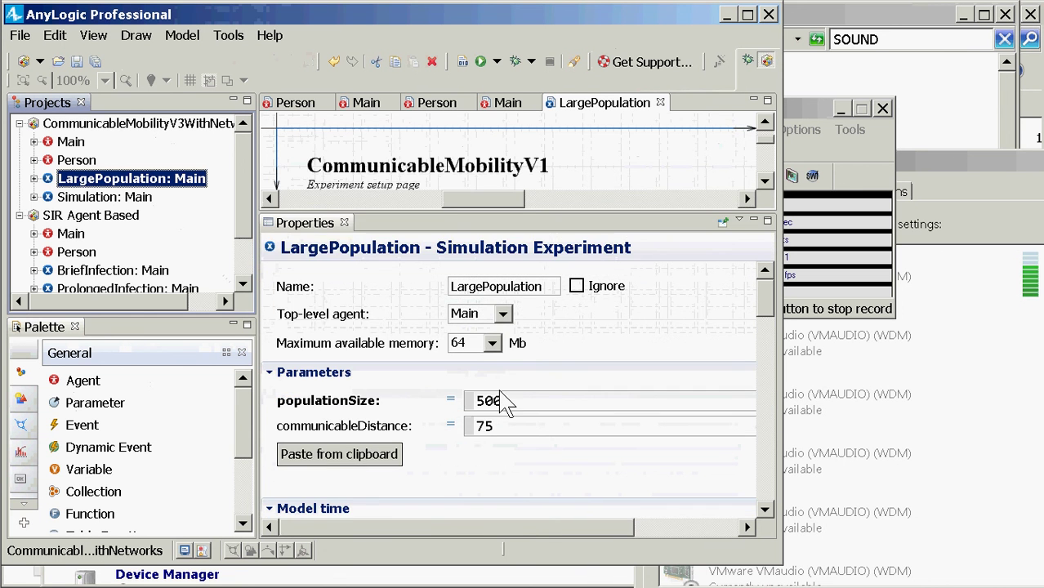
pyautogui.click(504, 400)
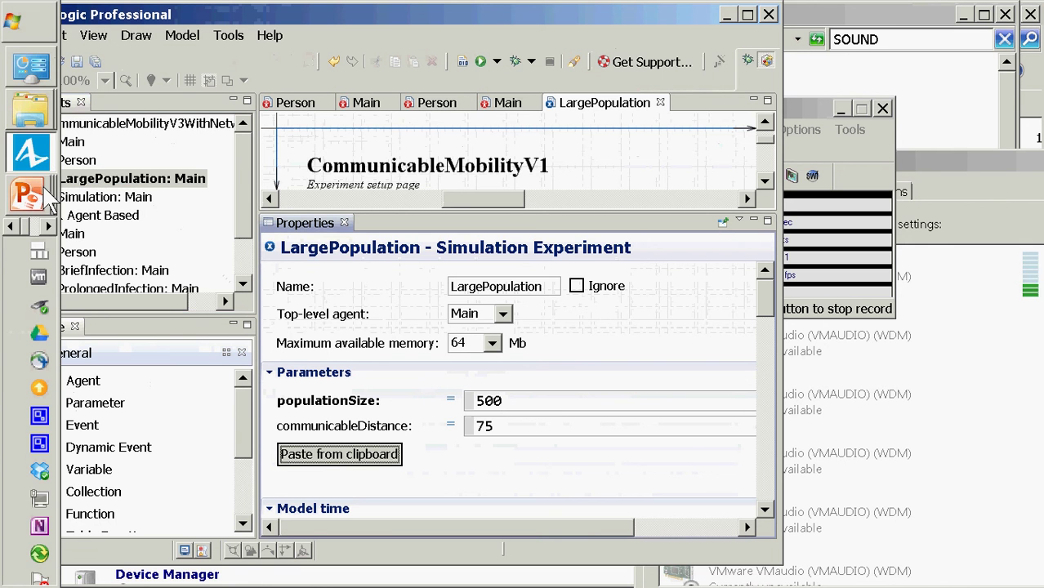
# Step: Run the LargePopulation experiment, raise its execution speed to x25 and close the run window
pyautogui.rightClick(79, 186)
pyautogui.click(123, 395)
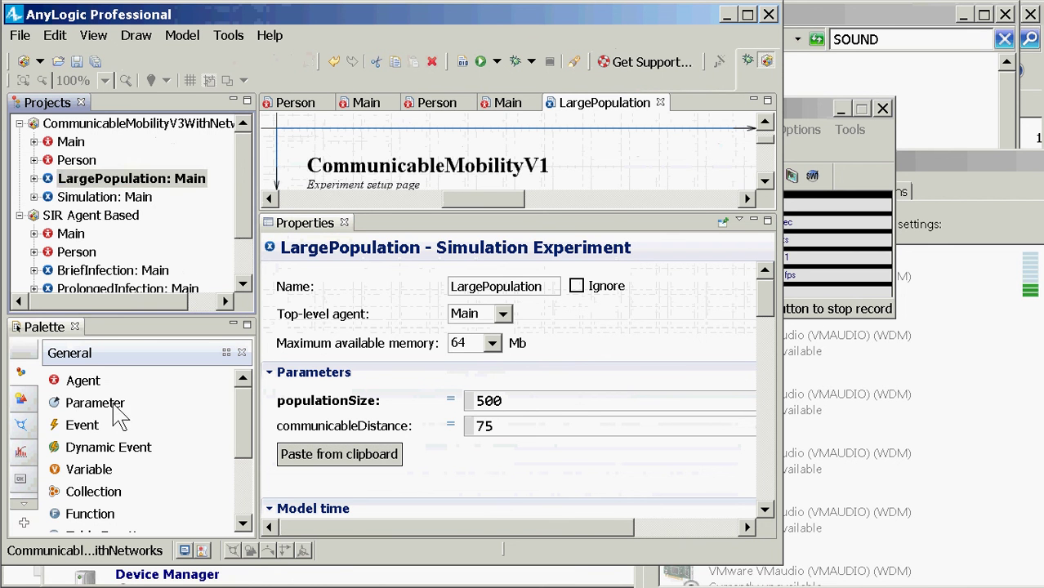
pyautogui.click(131, 162)
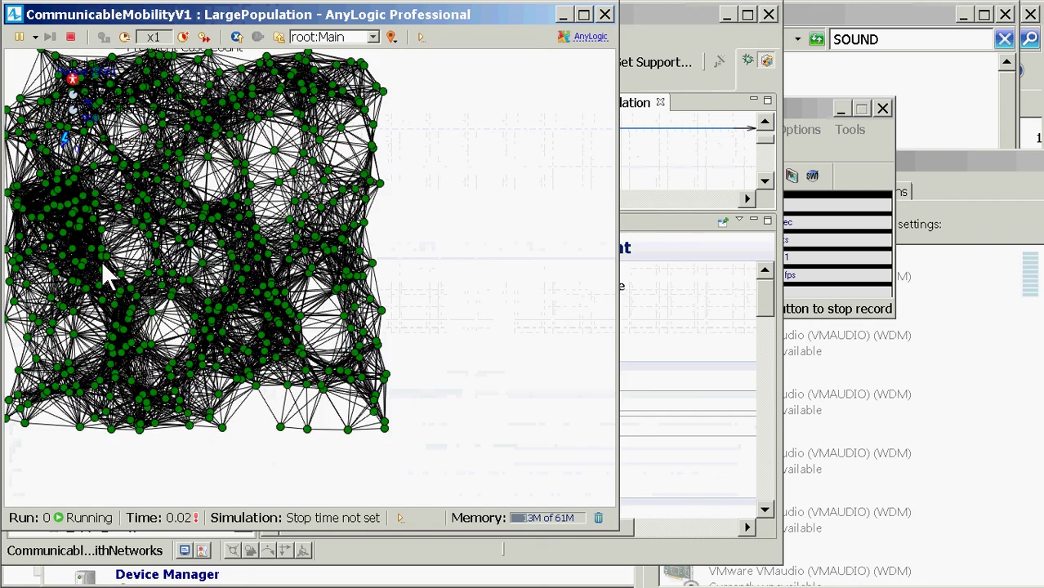
pyautogui.click(183, 37)
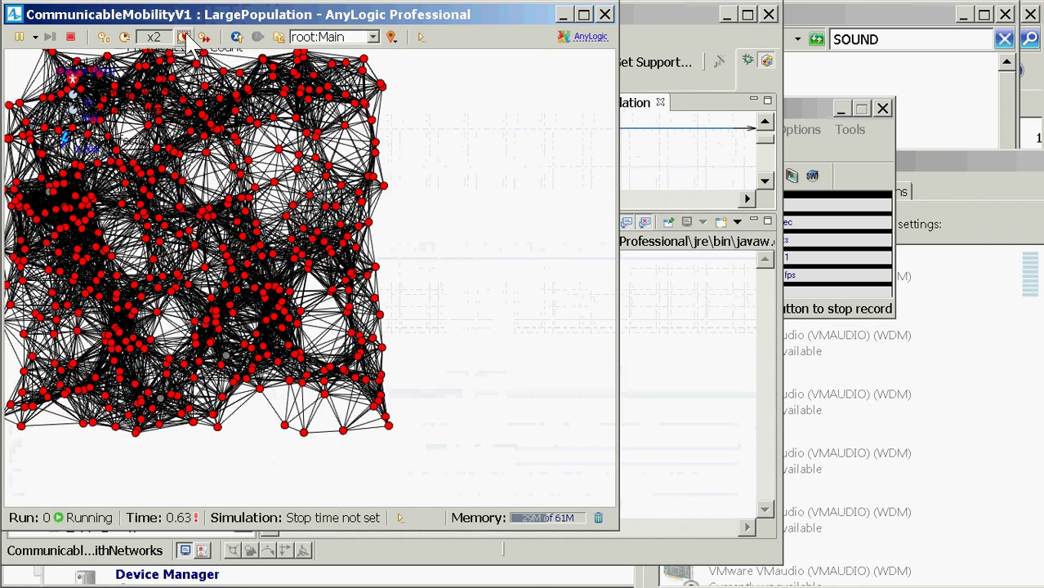
pyautogui.click(183, 36)
pyautogui.click(184, 38)
pyautogui.click(184, 38)
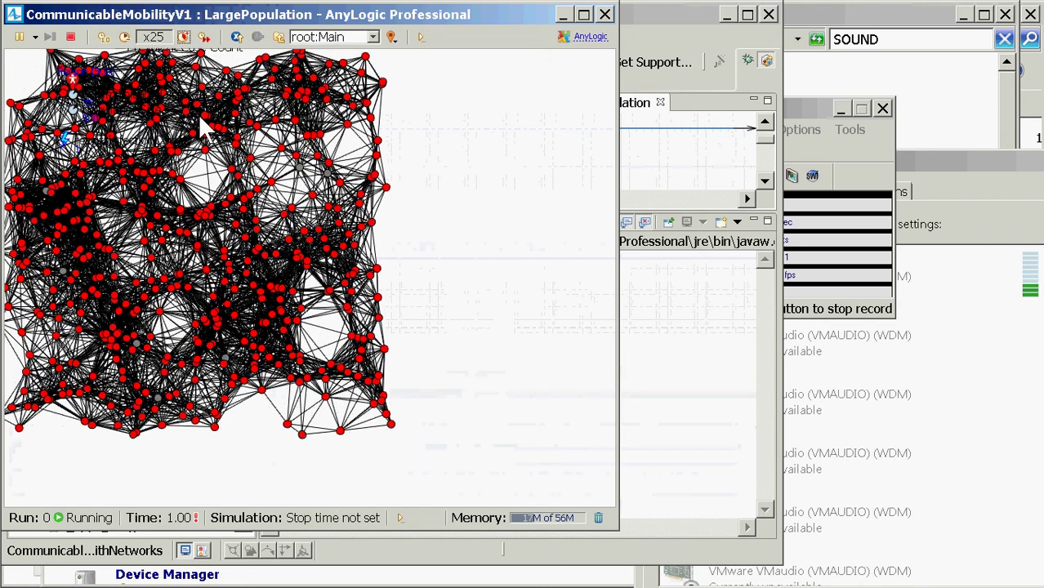
pyautogui.moveTo(25, 36)
pyautogui.click(605, 14)
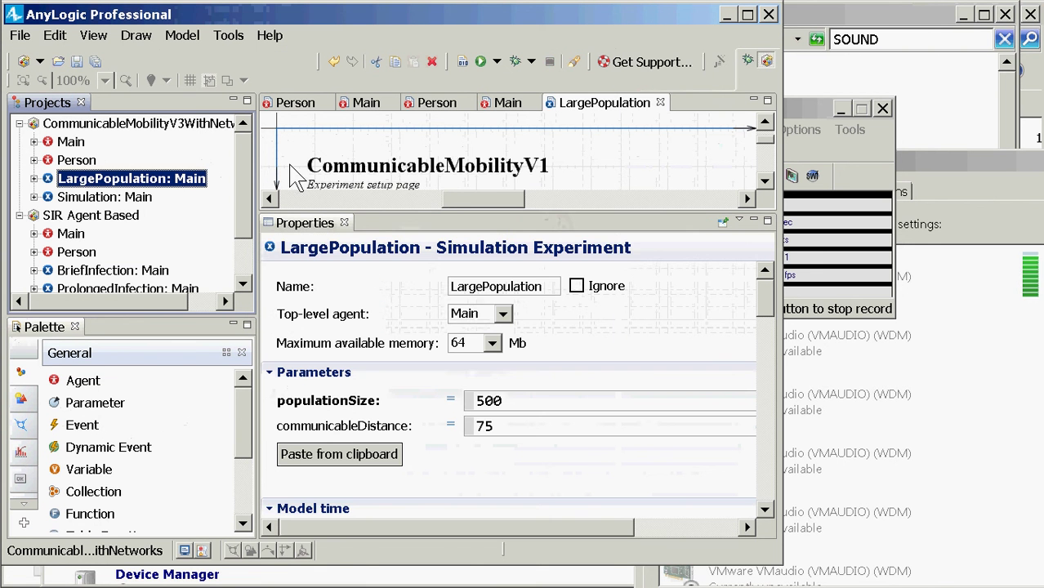
# Step: Check the Simulation experiment's parameter values and close the CommunicableMobilityV3WithNetworks model
pyautogui.click(123, 197)
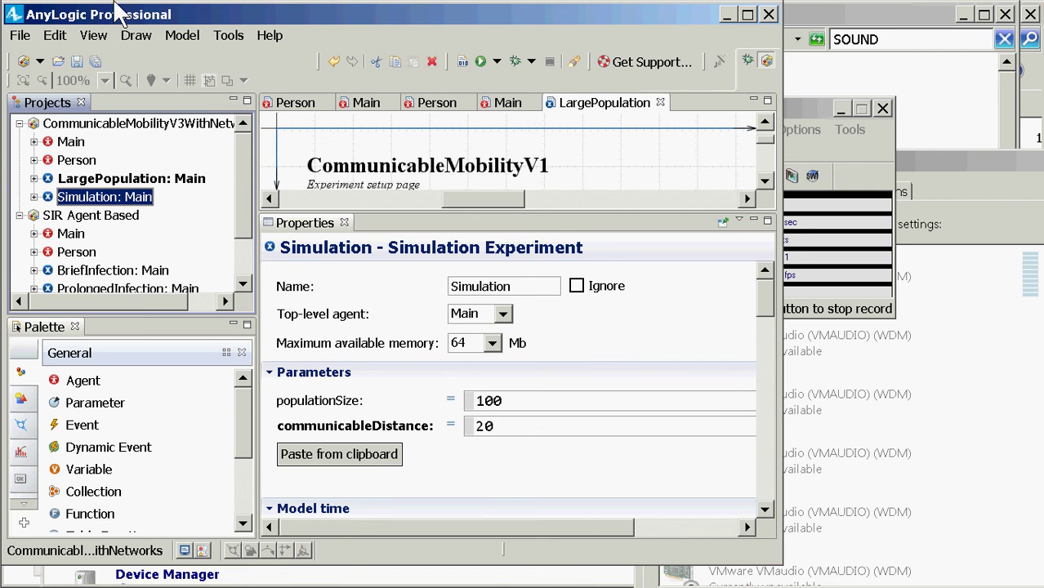
pyautogui.click(94, 124)
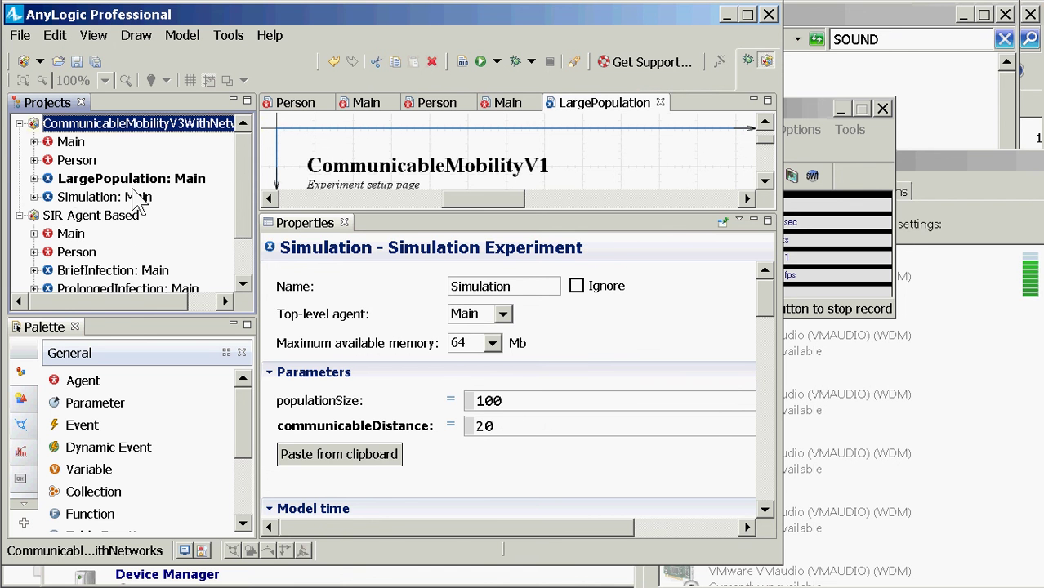
pyautogui.rightClick(93, 123)
pyautogui.click(164, 258)
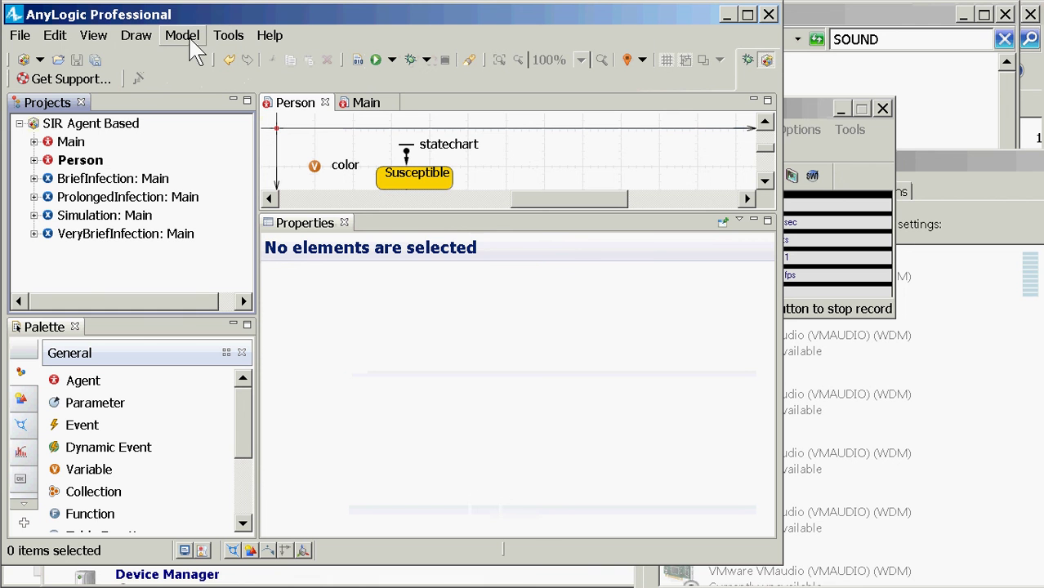
pyautogui.hotkey('alt', 'Tab')
pyautogui.press('Tab')
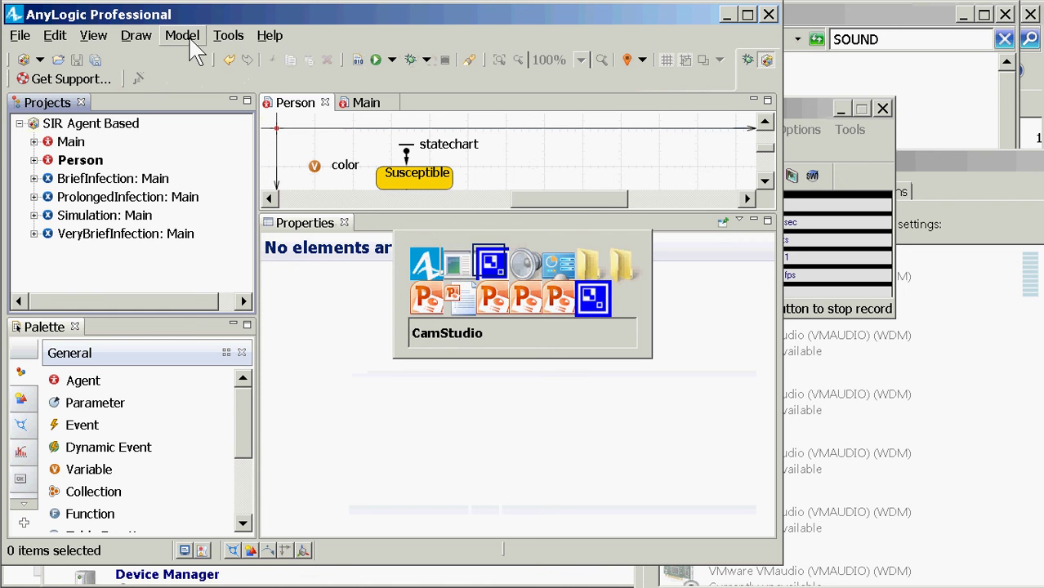
pyautogui.press('Tab')
pyautogui.hotkey('shift', 'Tab')
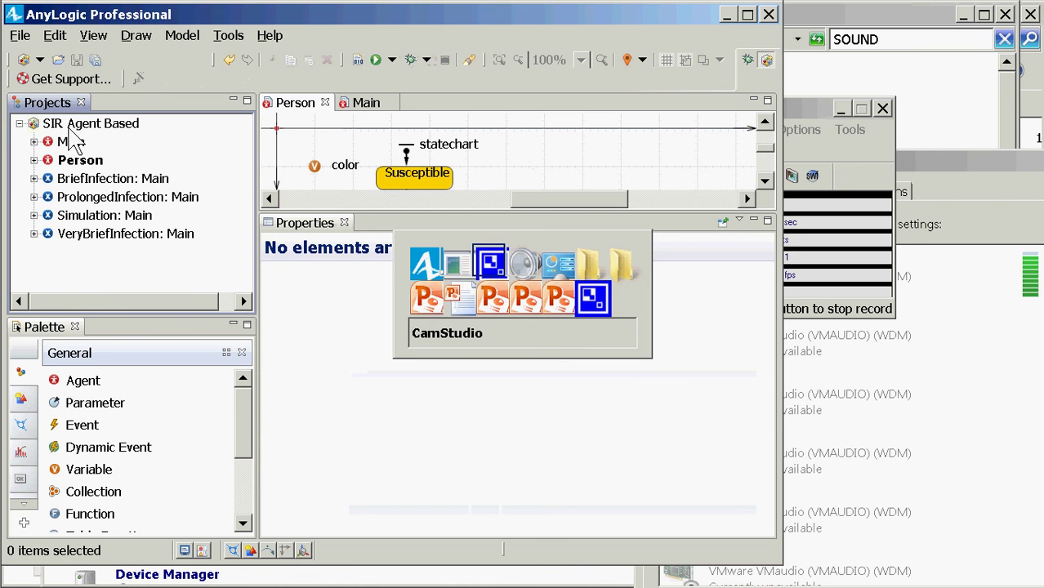